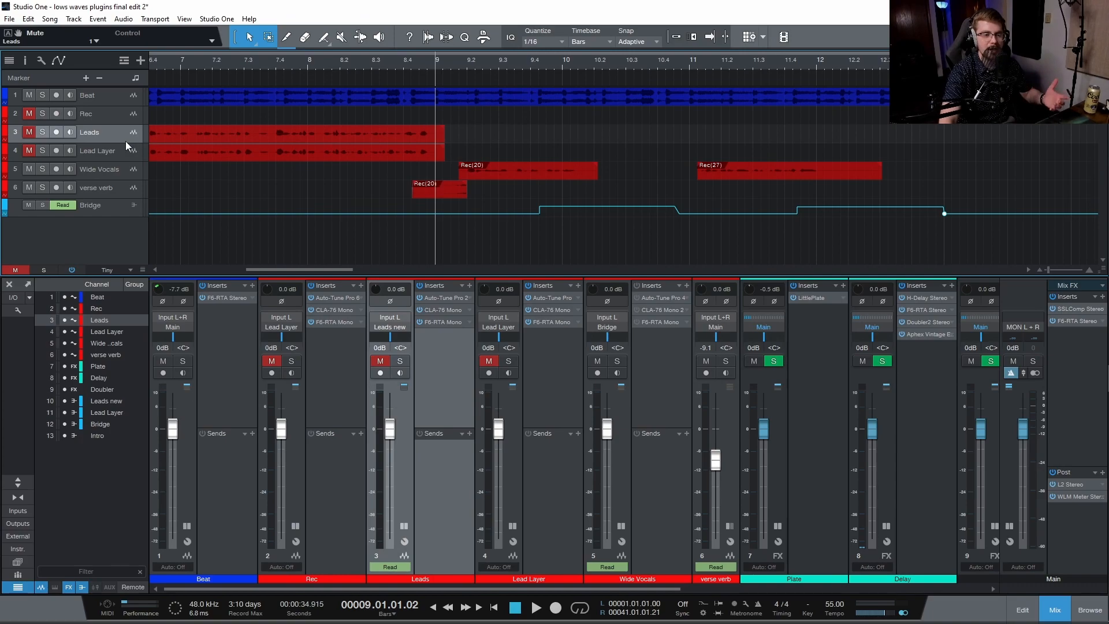
Select the Wide Vocals track and enable its Auto-Tune Pro insert, reviewing the retune settings
left_click(127, 158)
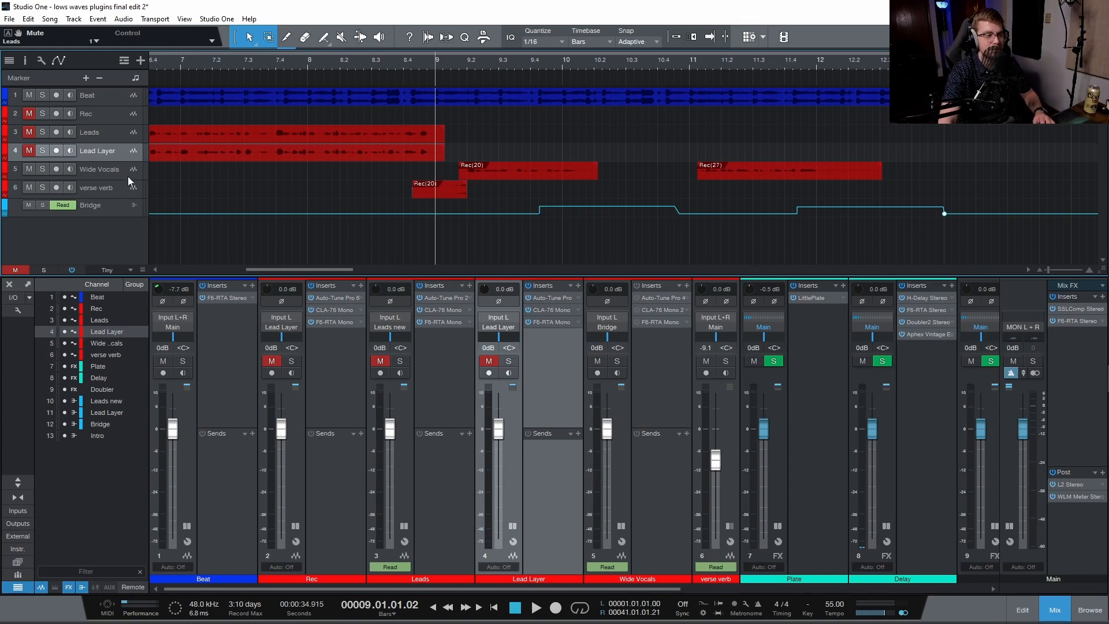
left_click(127, 175)
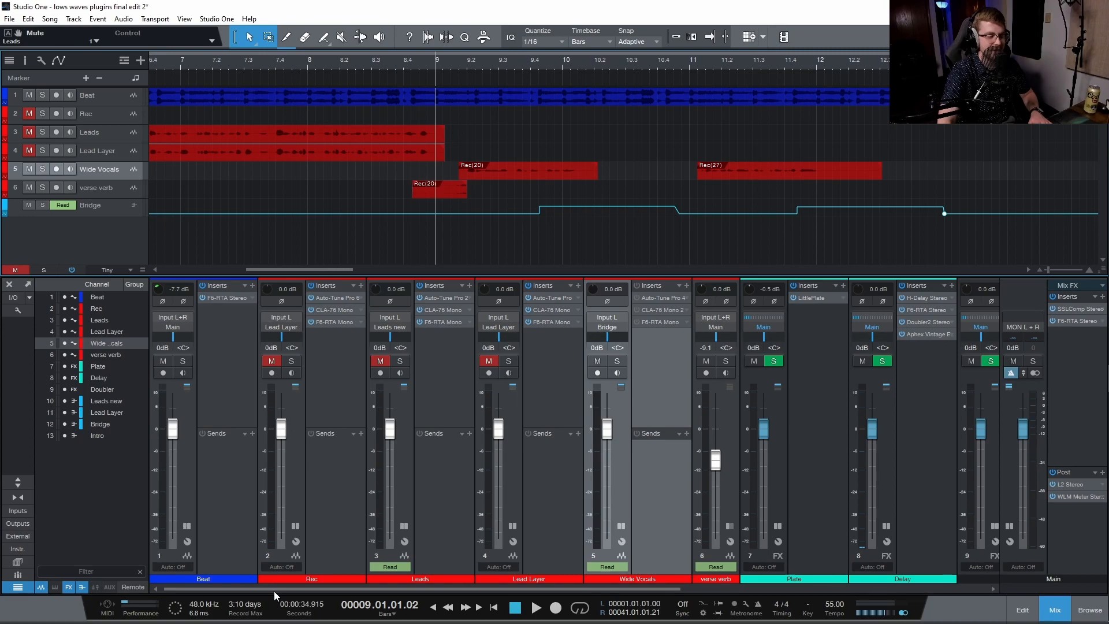
left_click_drag(276, 588, 352, 584)
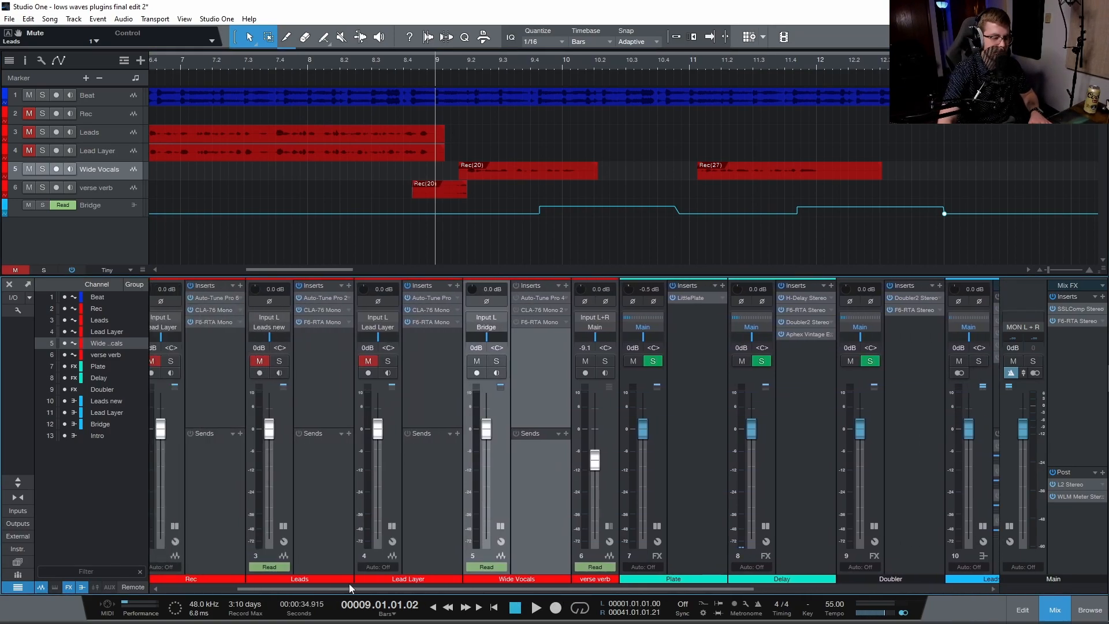
left_click(468, 296)
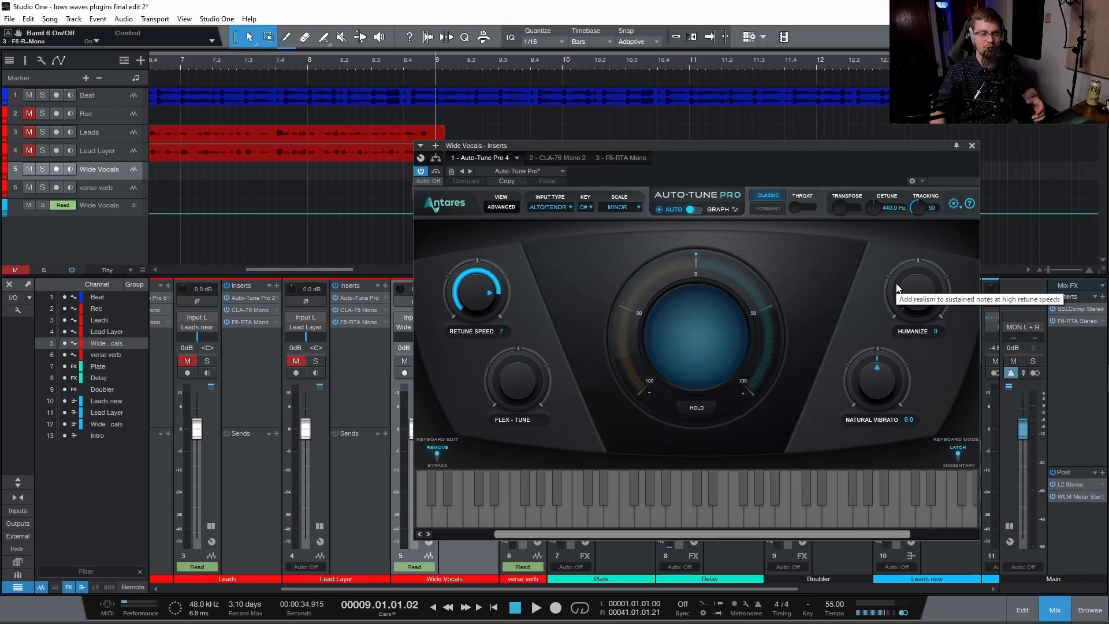
left_click(972, 146)
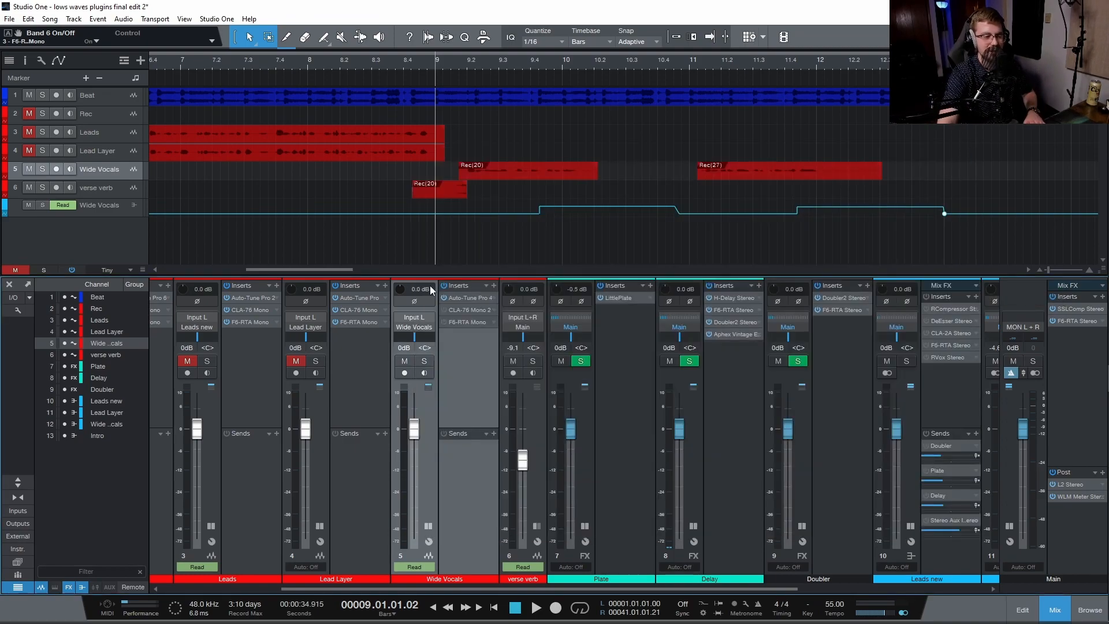
Enable the CLA-76 Mono compressor on the Wide Vocals track and check its input and output levels
left_click(456, 311)
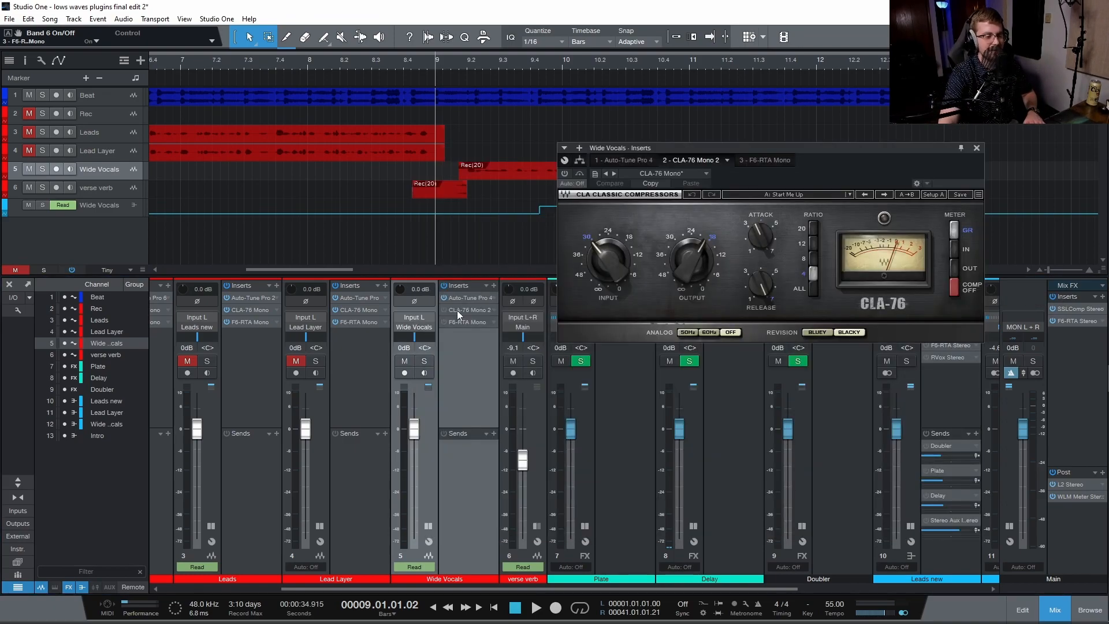
left_click(565, 173)
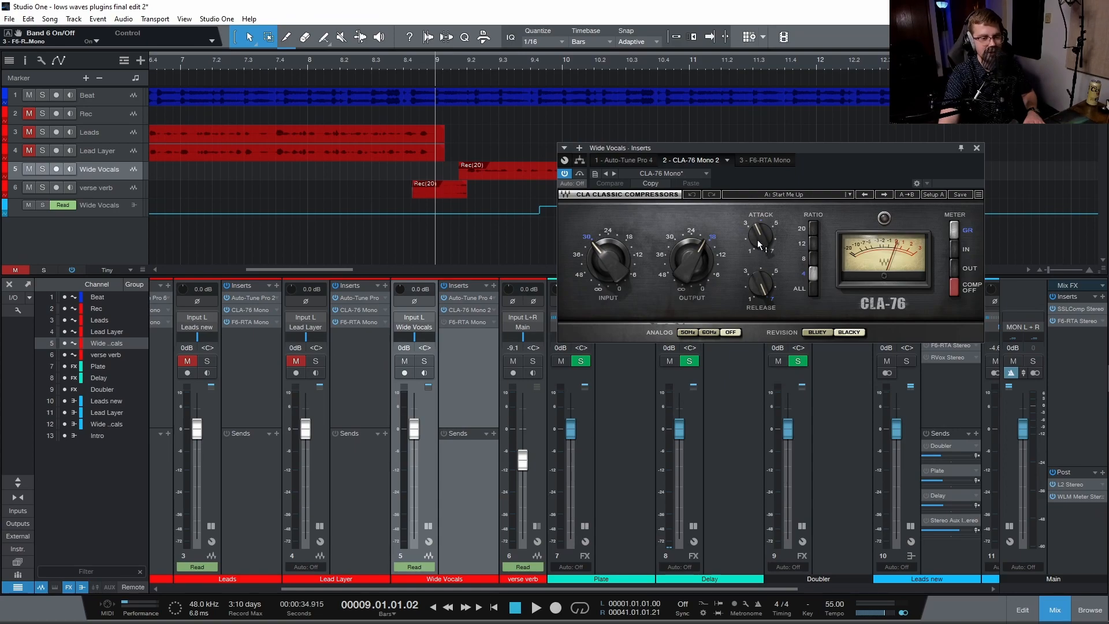
left_click(616, 266)
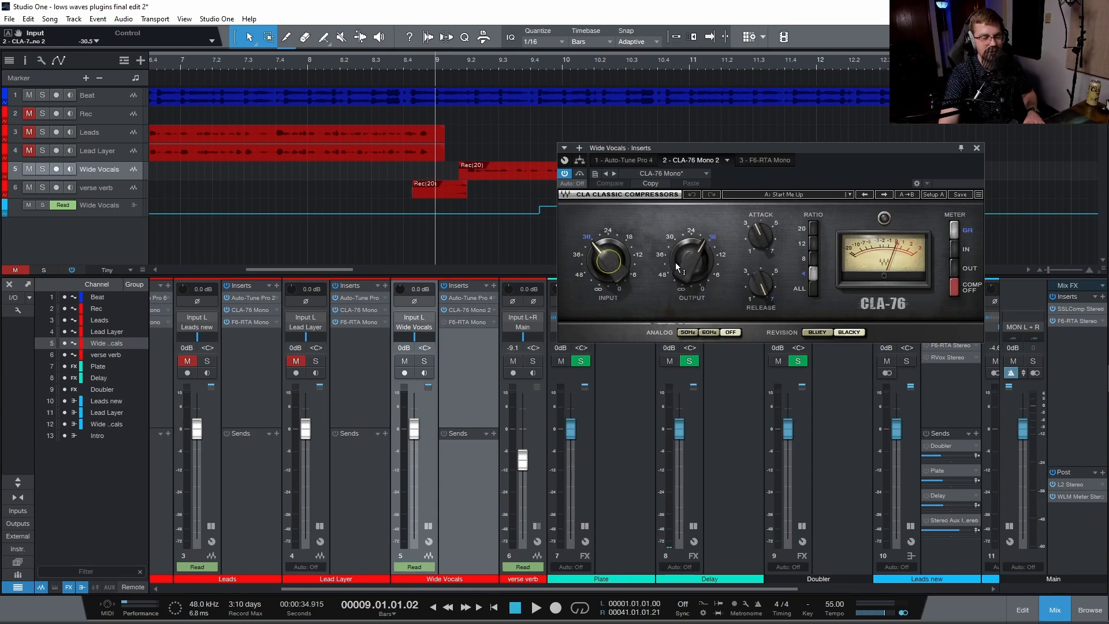
left_click(691, 264)
left_click(976, 148)
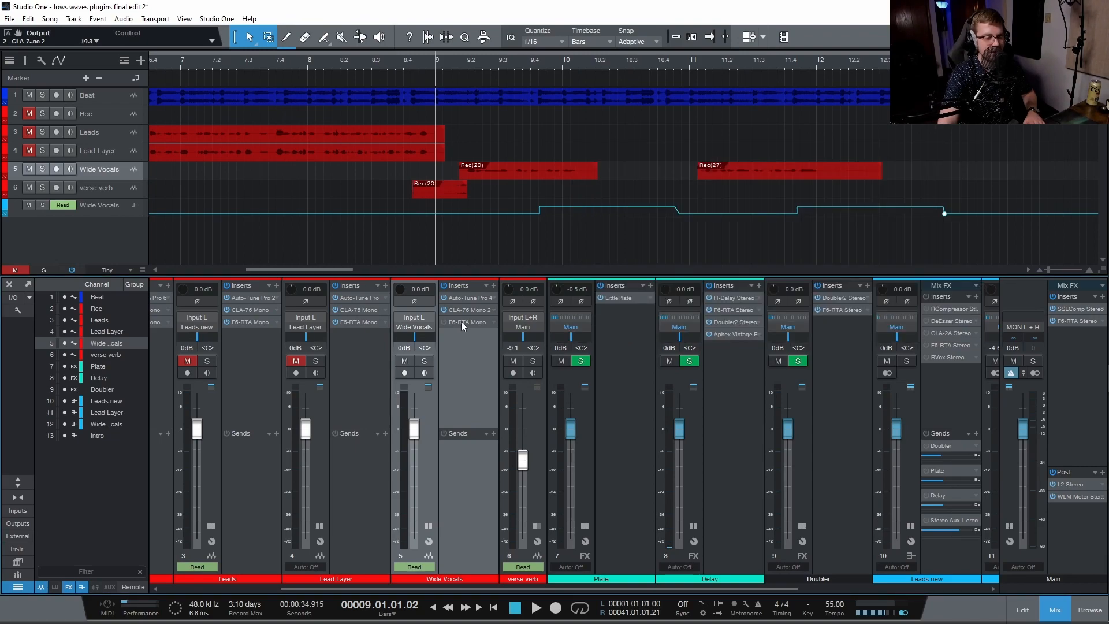
Enable the F6-RTA Mono equalizer on the Wide Vocals track and inspect its high-pass filter and bands 1, 2, 3, 4 and 6
left_click(461, 321)
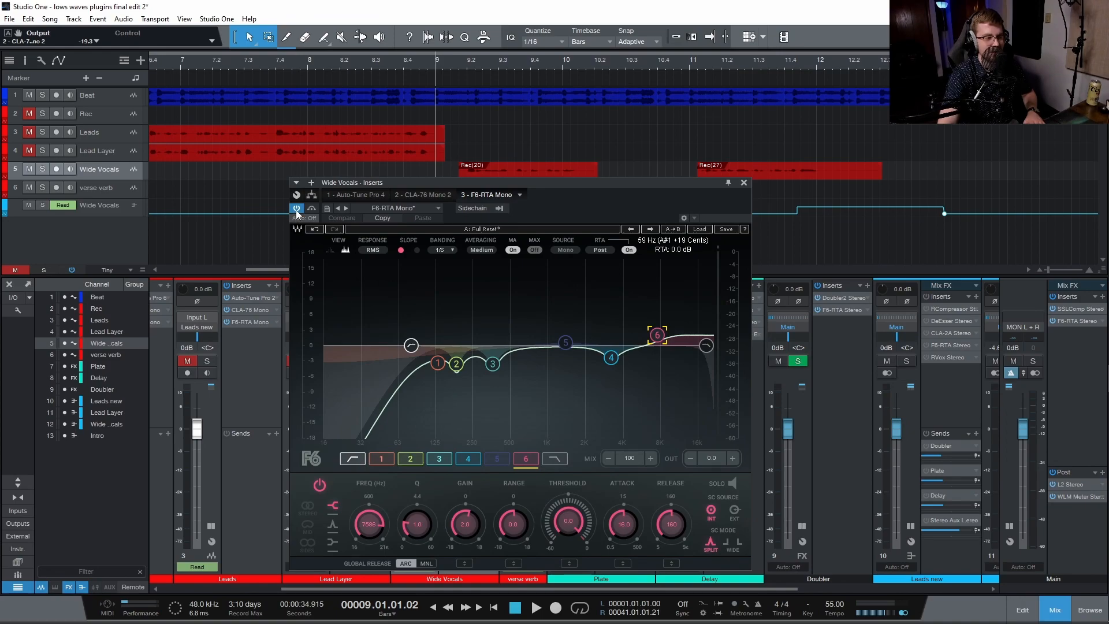
left_click(410, 347)
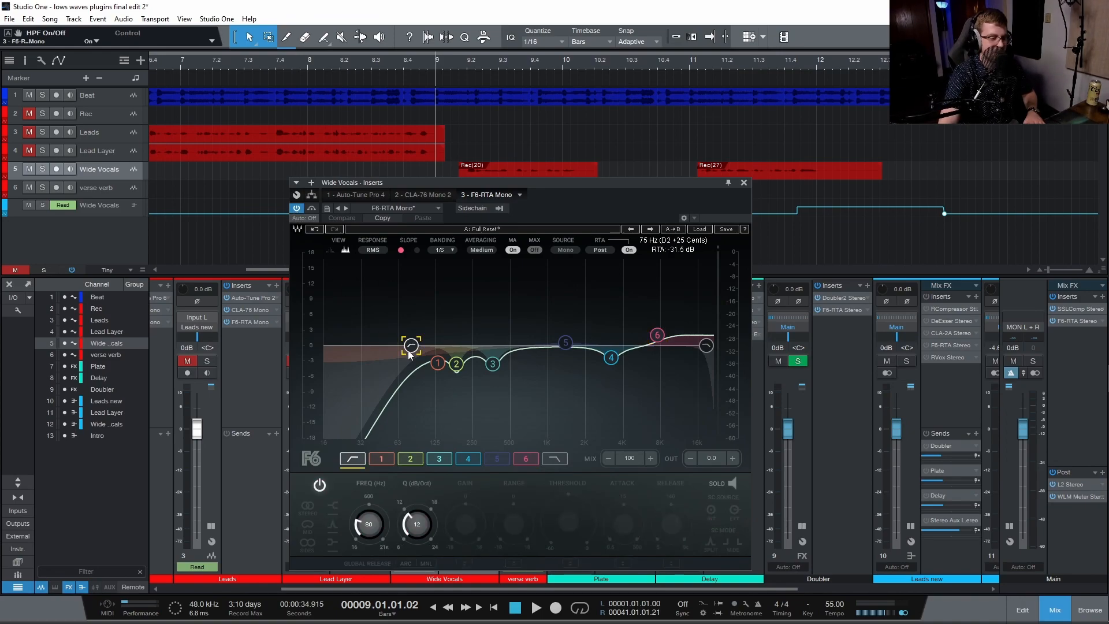
left_click(431, 366)
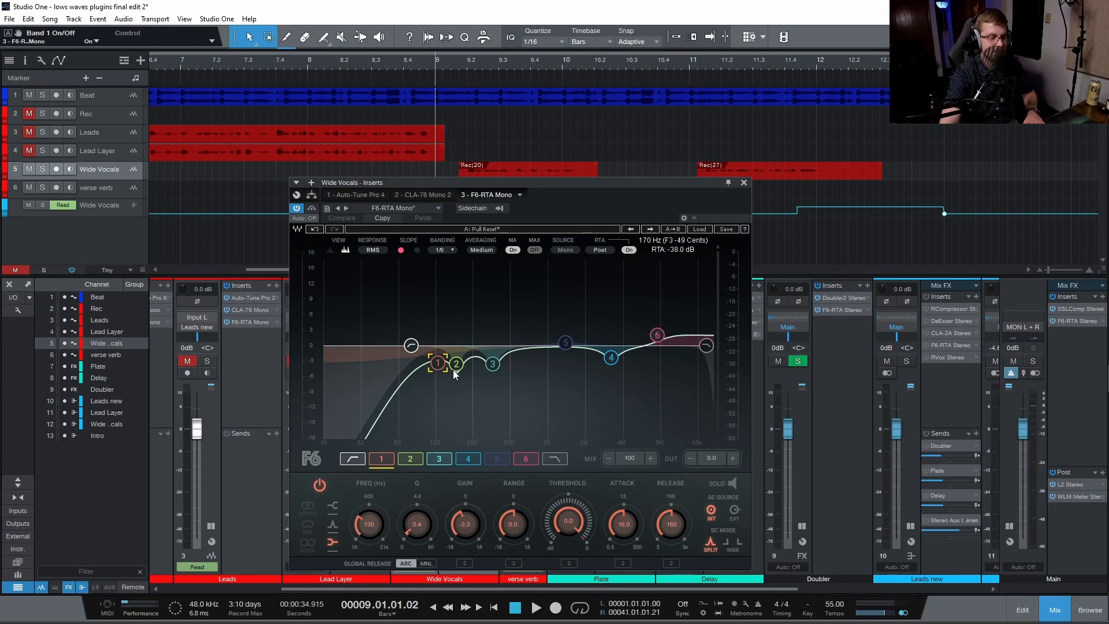
left_click(457, 365)
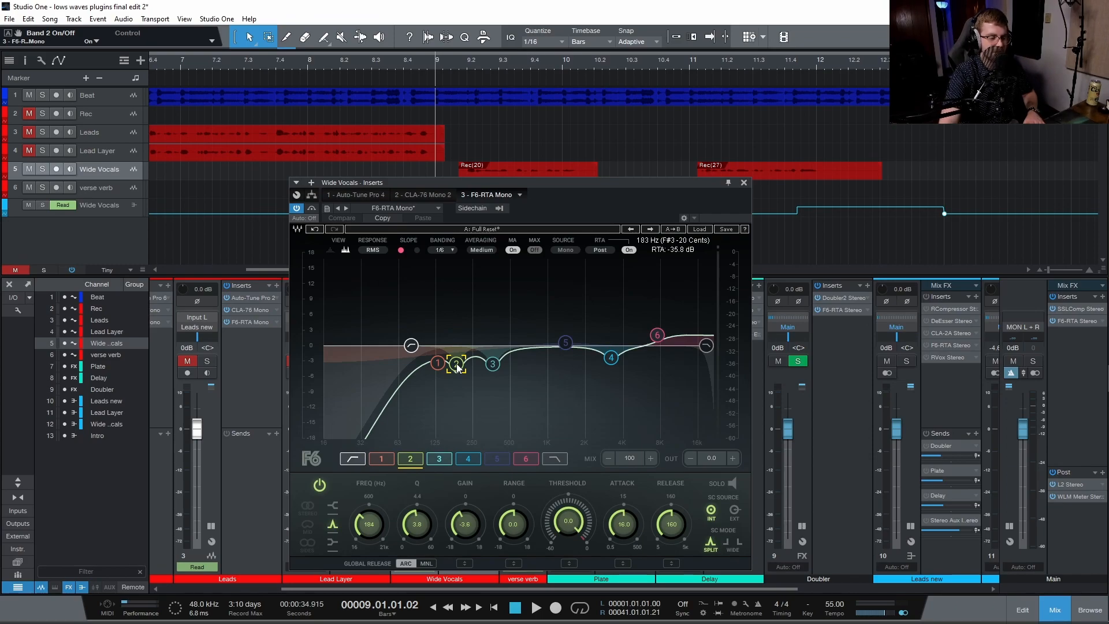
left_click(492, 364)
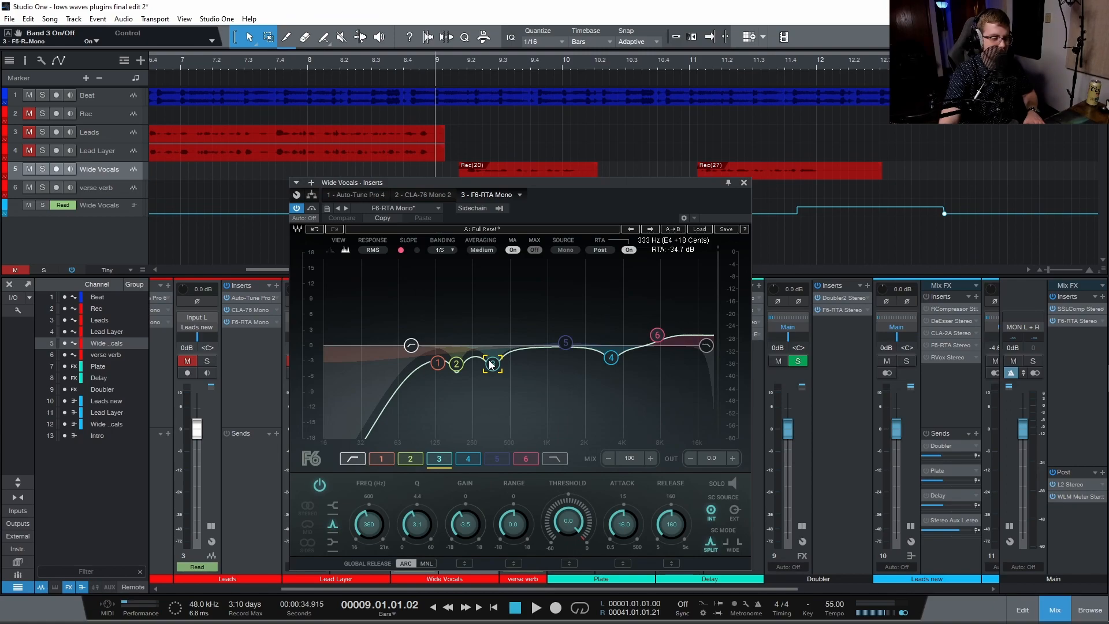
left_click(611, 359)
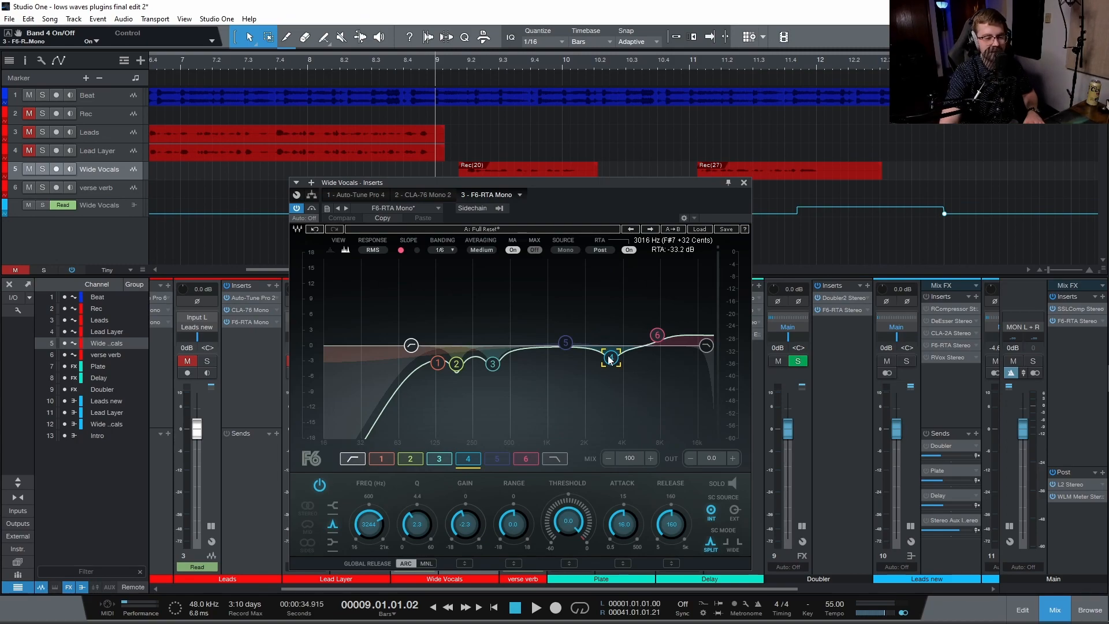
left_click(657, 337)
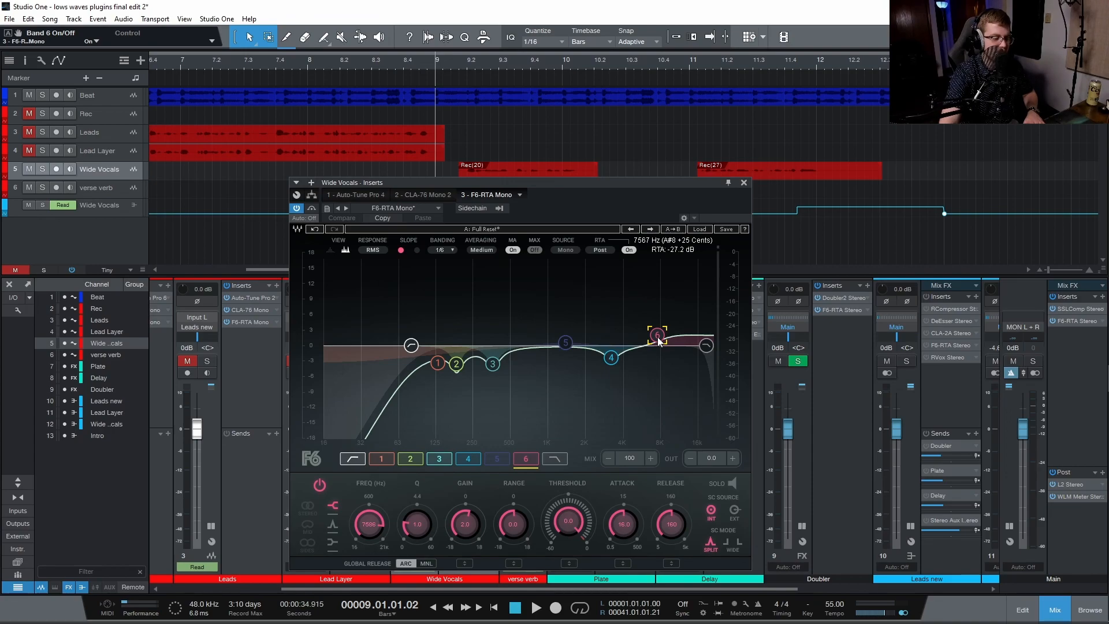
left_click(744, 182)
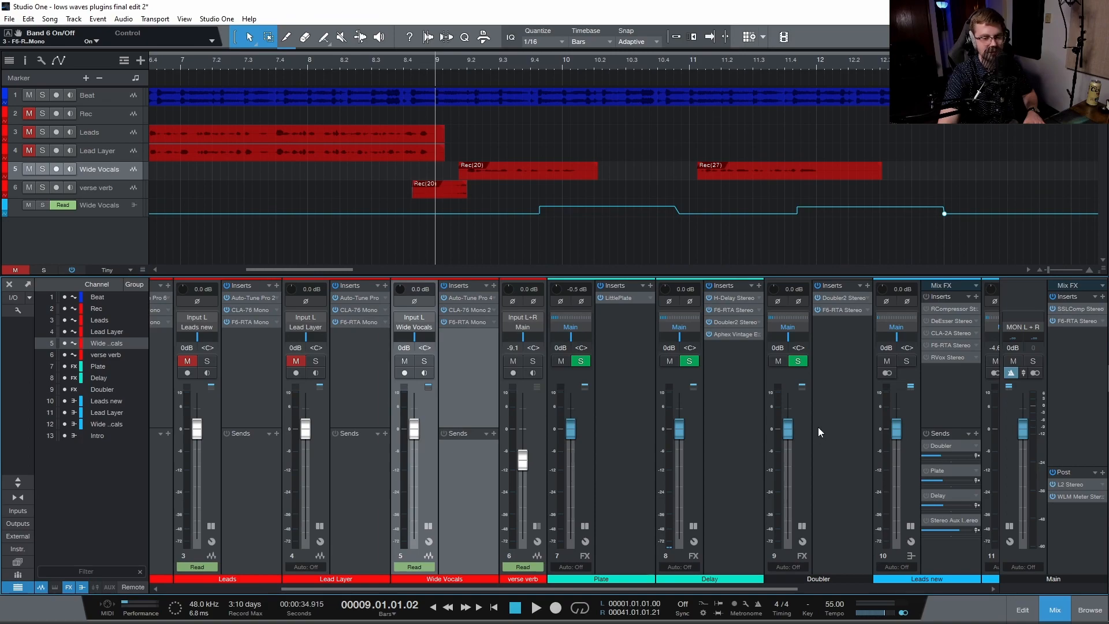
Play the song from bar 9 to audition the Wide Vocals with the track inserts active
key("space")
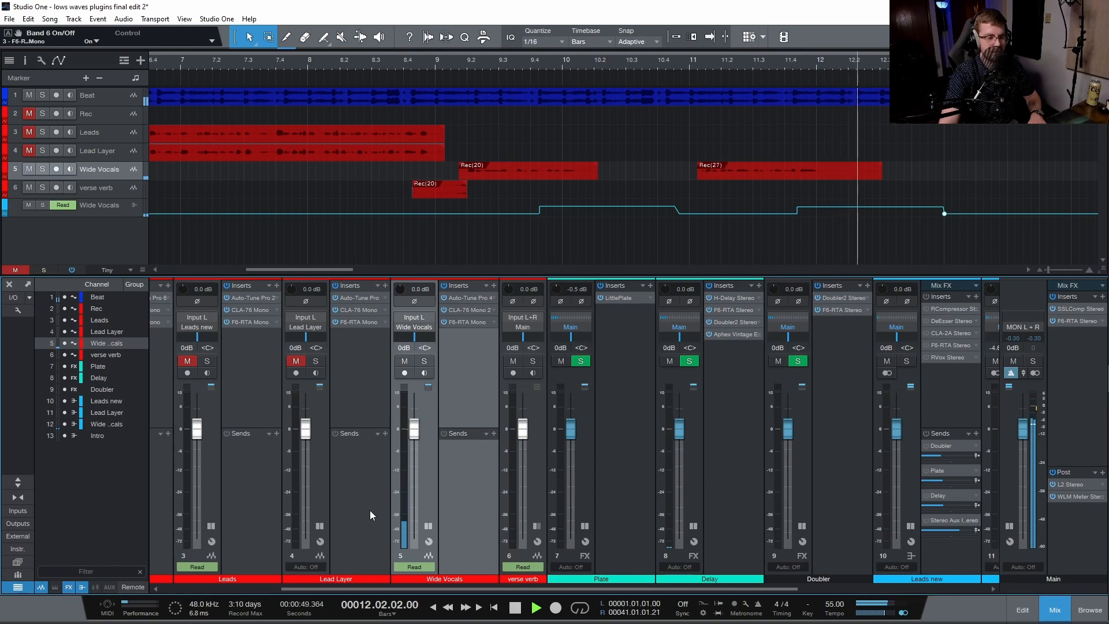
key("space")
Enable the RCompressor and DeEsser inserts on the Wide Vocals bus
left_click_drag(438, 586, 674, 561)
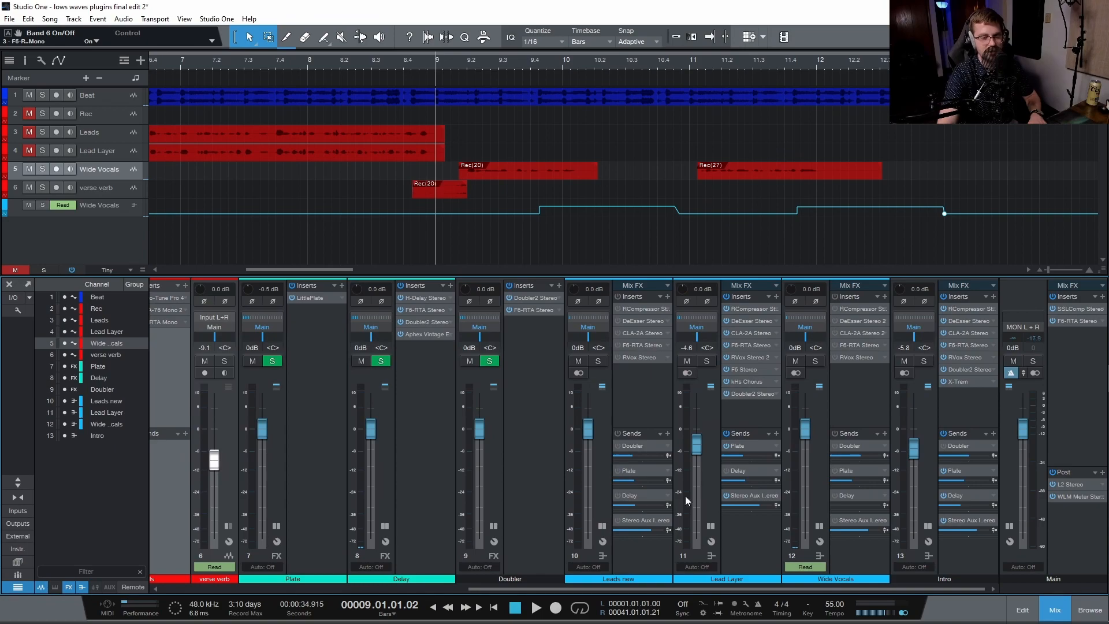
double_click(848, 308)
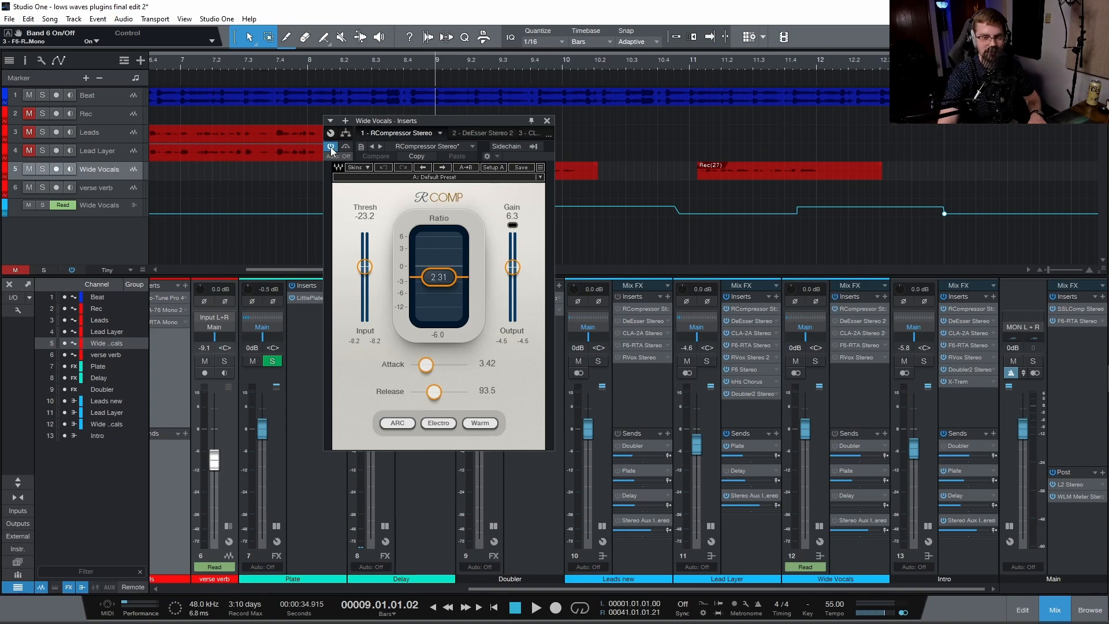
double_click(865, 321)
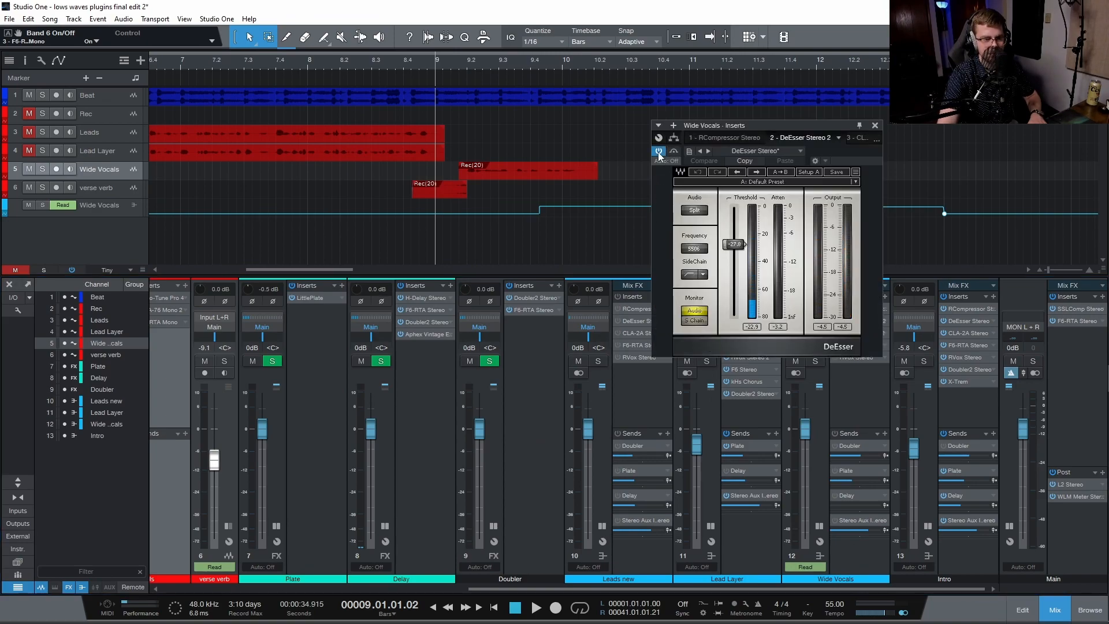
Play the song from bar 9 while watching the DeEsser on the Wide Vocals bus, and close the plug-in window
left_click_drag(800, 125, 299, 110)
key("space")
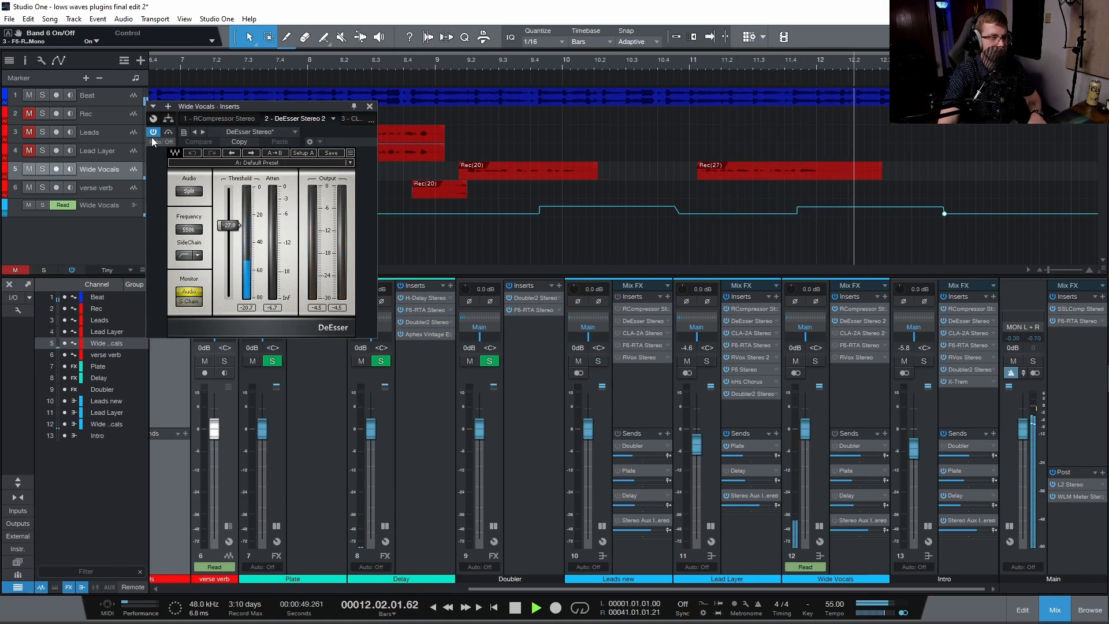
key("space")
left_click(370, 106)
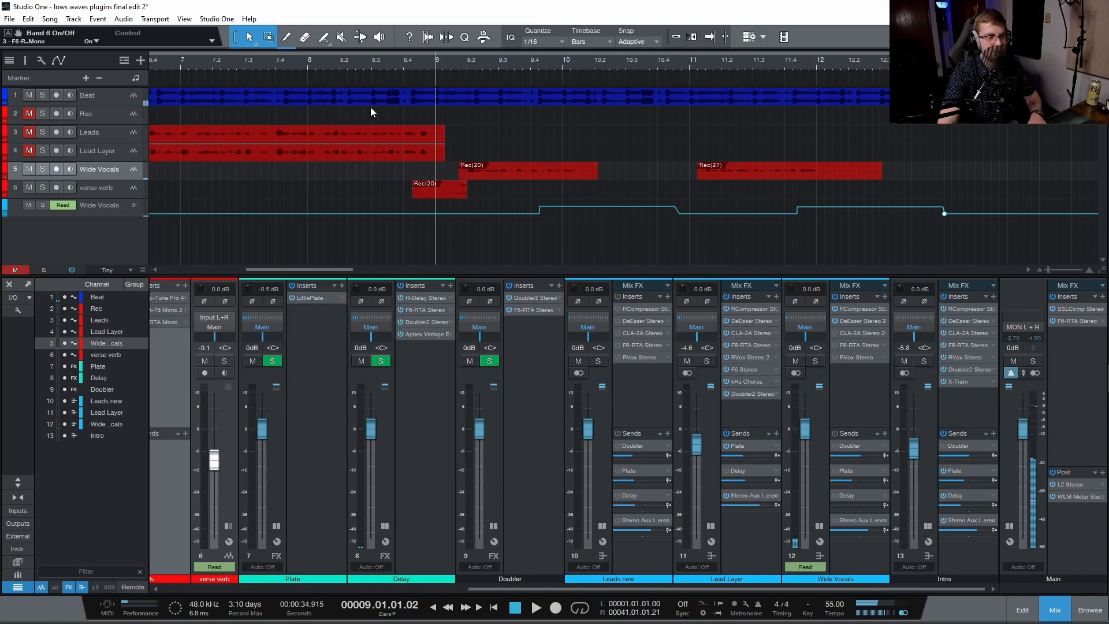
Enable the CLA-2A compressor on the Wide Vocals bus and check its gain and peak reduction
left_click(852, 333)
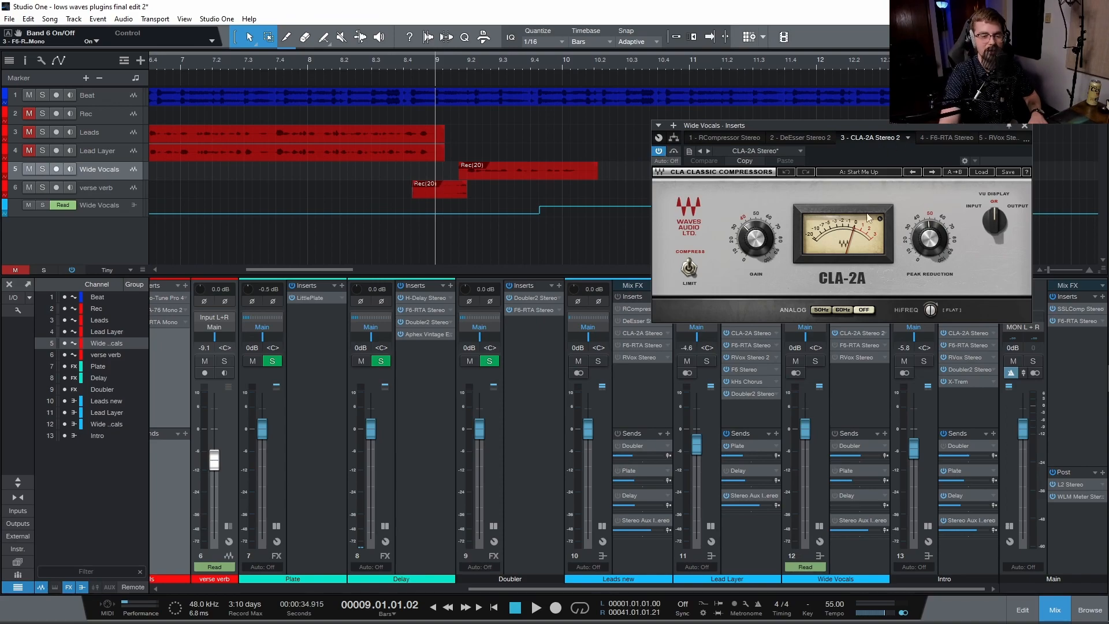
mouse_move(756, 247)
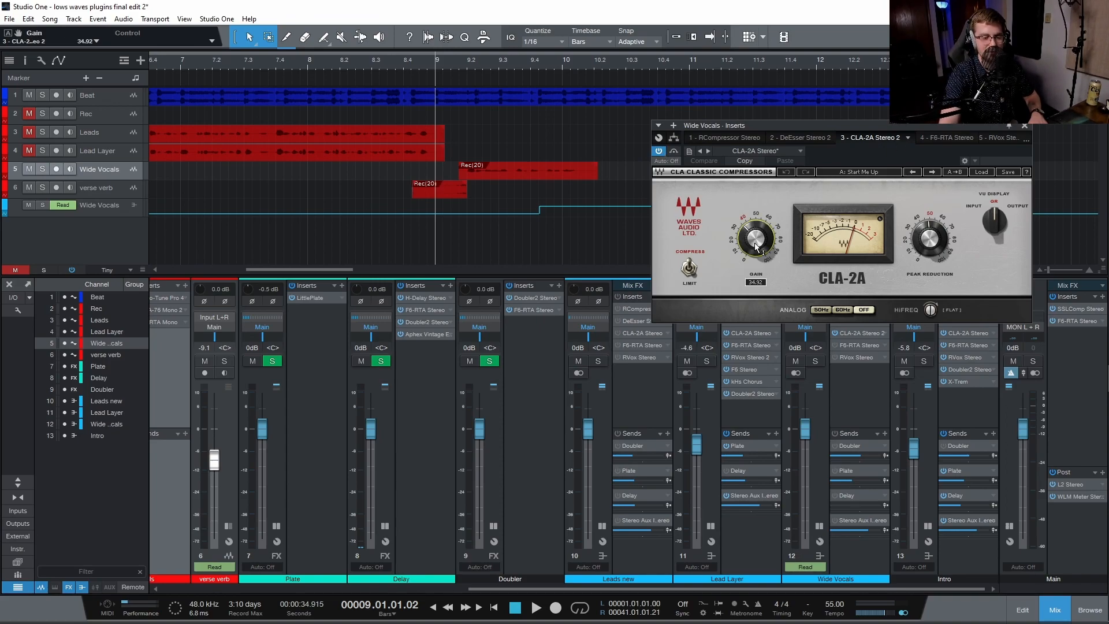
mouse_move(927, 242)
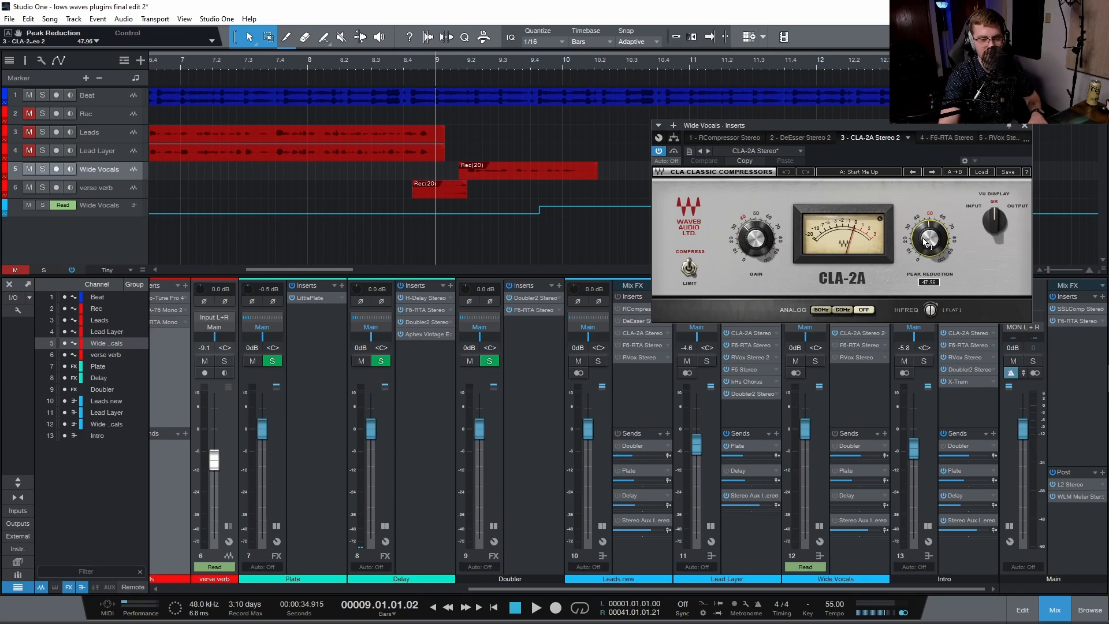
left_click(1024, 127)
Enable the F6-RTA Stereo equalizer on the Wide Vocals bus and close its window
left_click(857, 345)
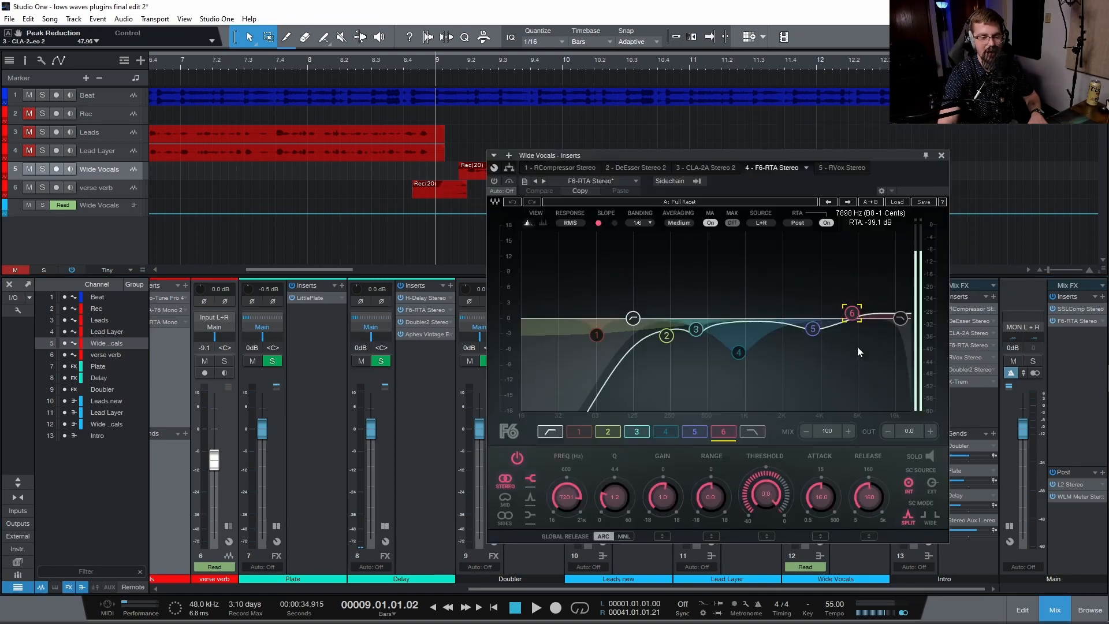
left_click(494, 181)
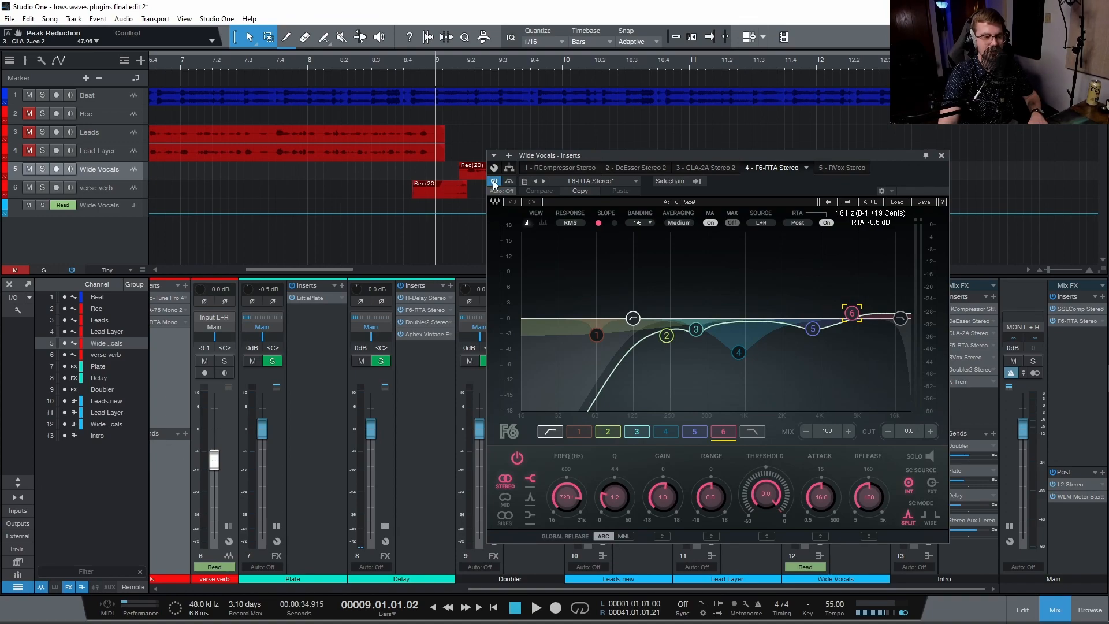
left_click(941, 156)
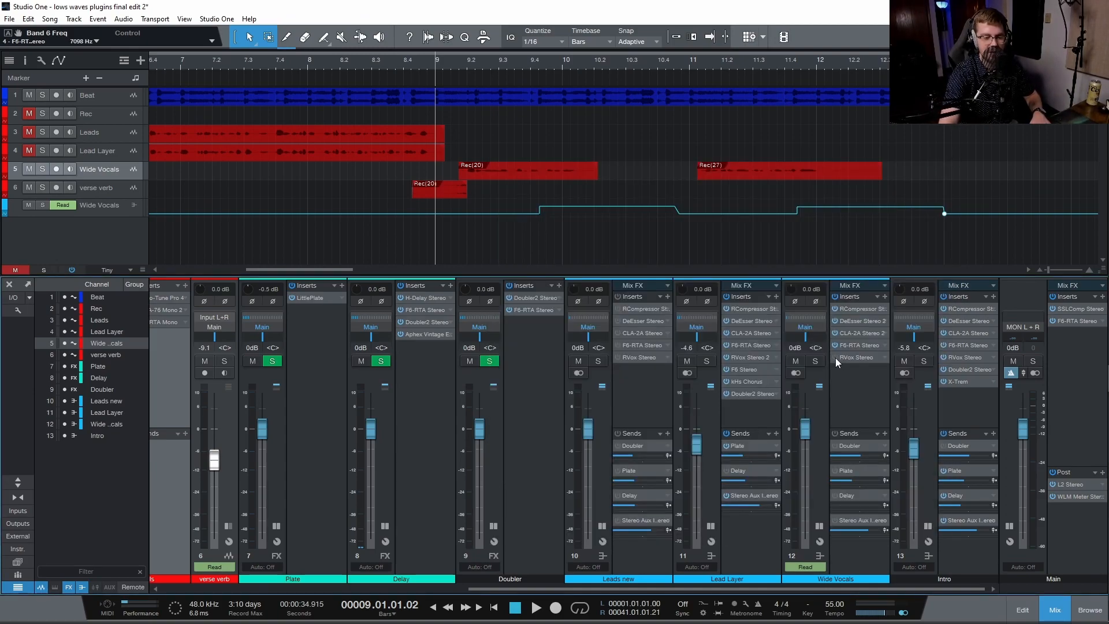
Enable the RVox compressor on the Wide Vocals bus and play the song from bar 9 to audition the chain
left_click(856, 356)
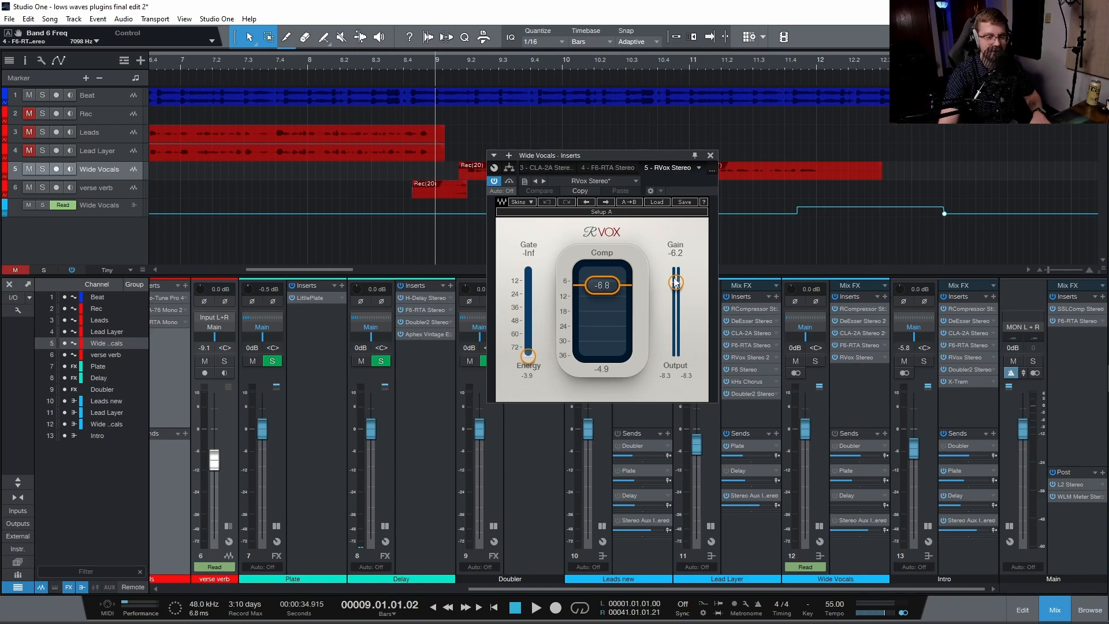
left_click(710, 156)
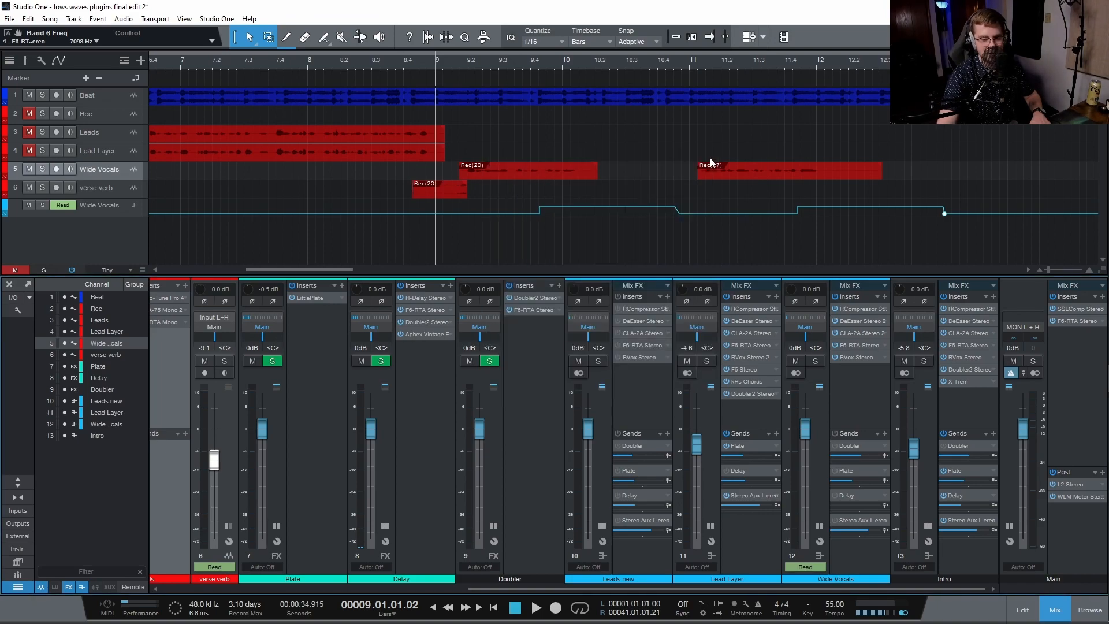
key("space")
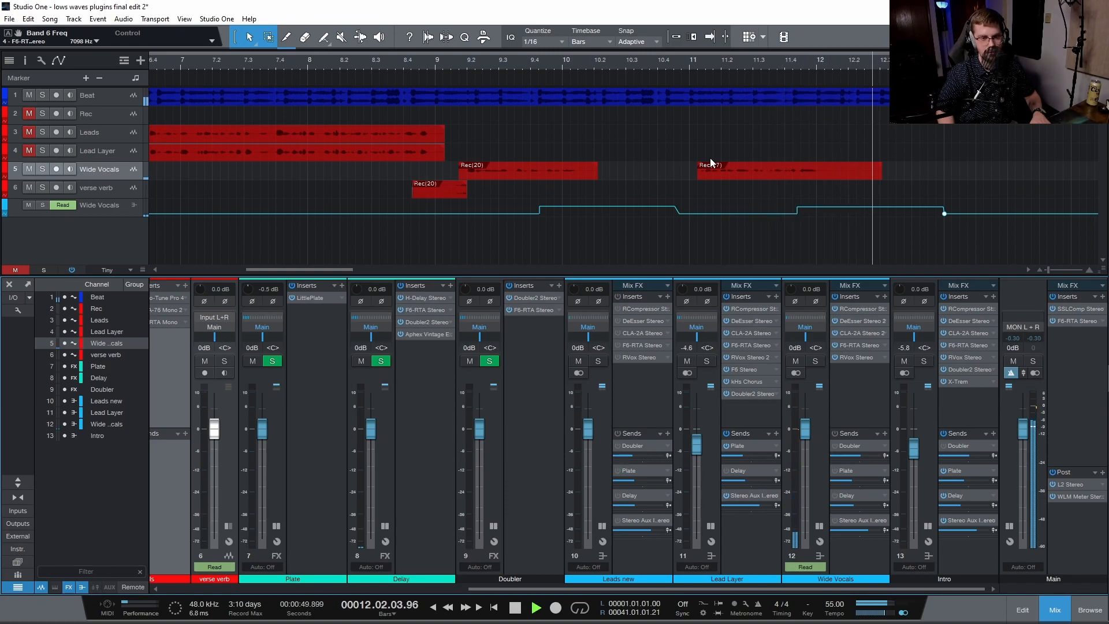
key("space")
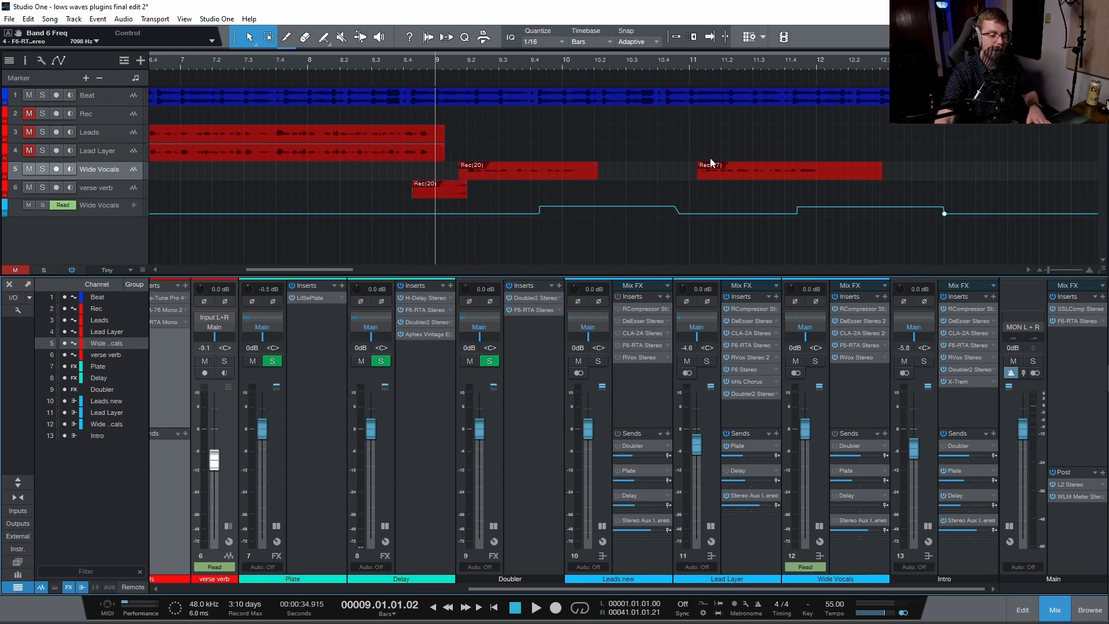
Check the F6-RTA Mono equalizer curve on the Wide Vocals track, close its window and return to the Wide Vocals bus
left_click_drag(591, 590, 421, 567)
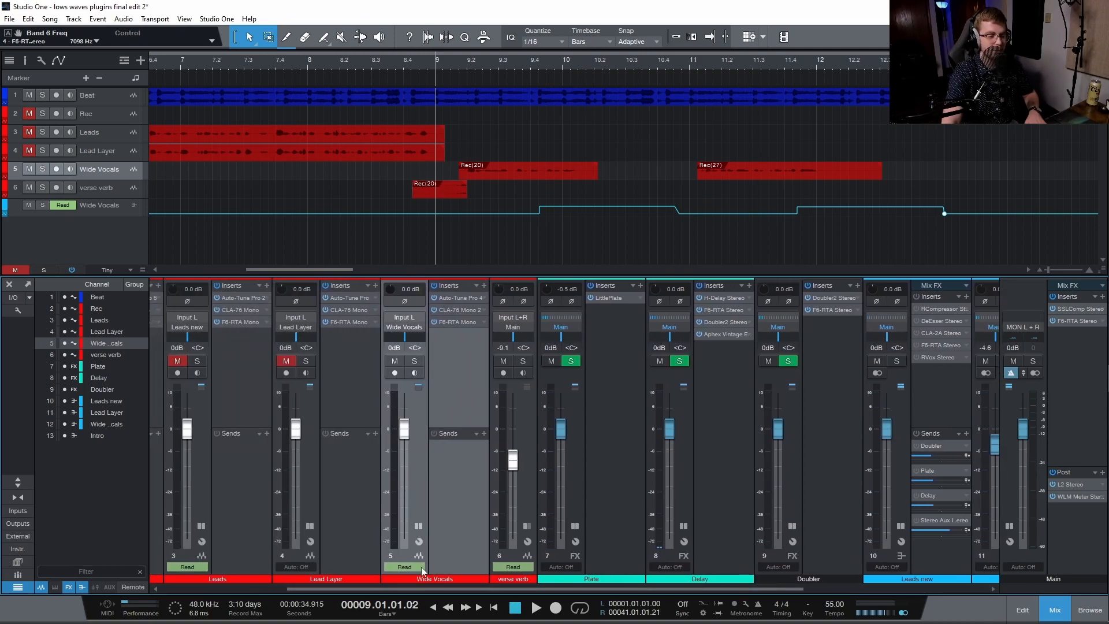
left_click(462, 321)
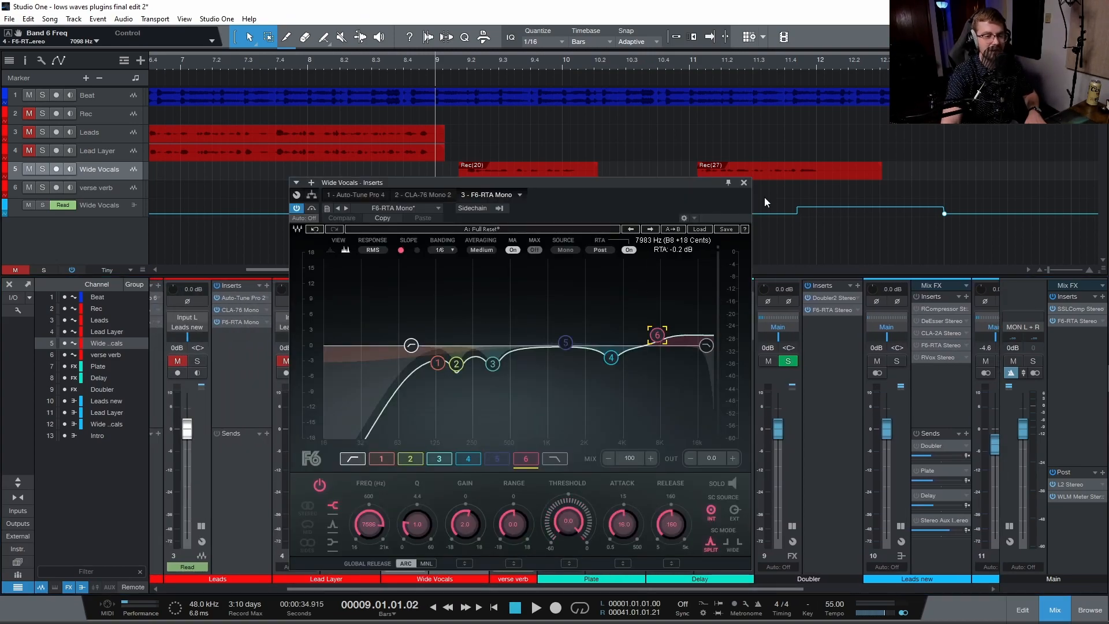
left_click(744, 182)
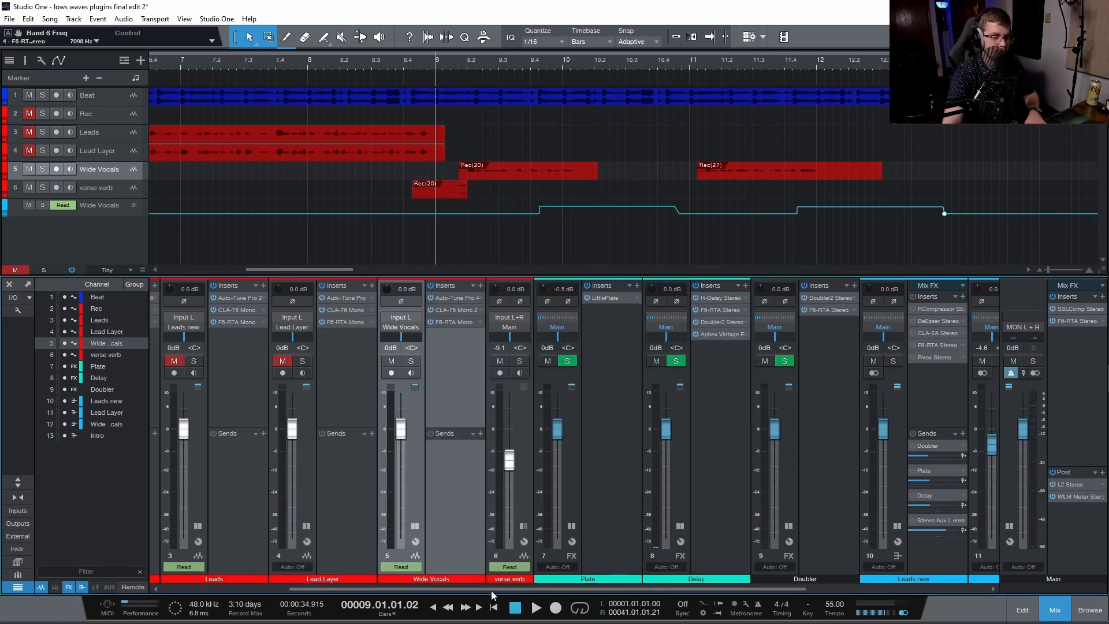
left_click_drag(488, 590, 669, 589)
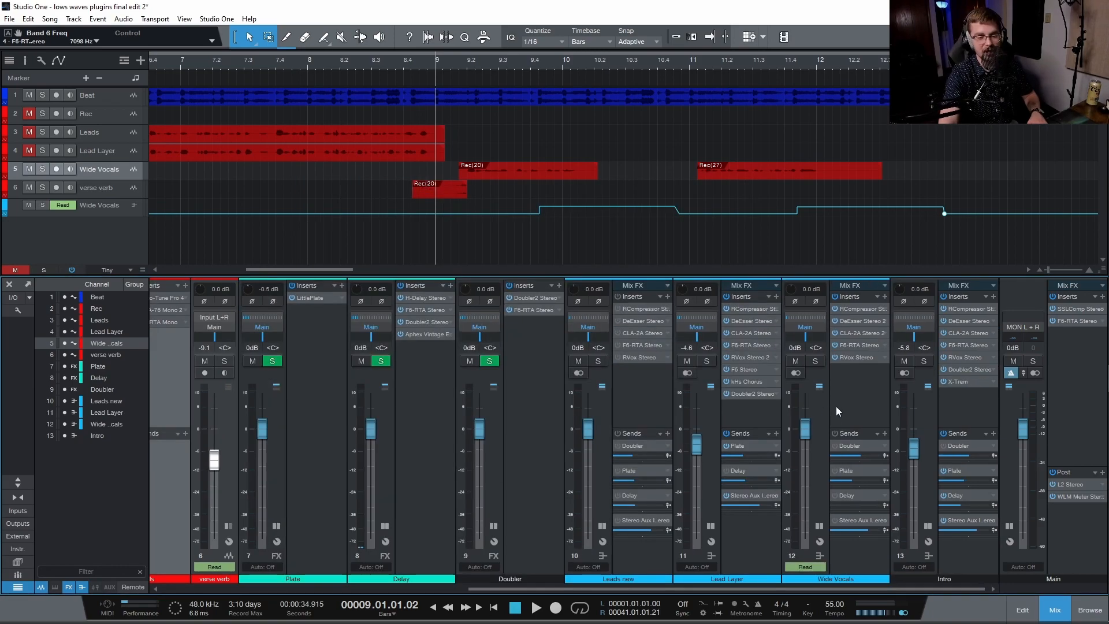
Enable the Doubler send on the Wide Vocals bus after checking the Doubler plug-in, and play the song from bar 9 to audition it
left_click(858, 445)
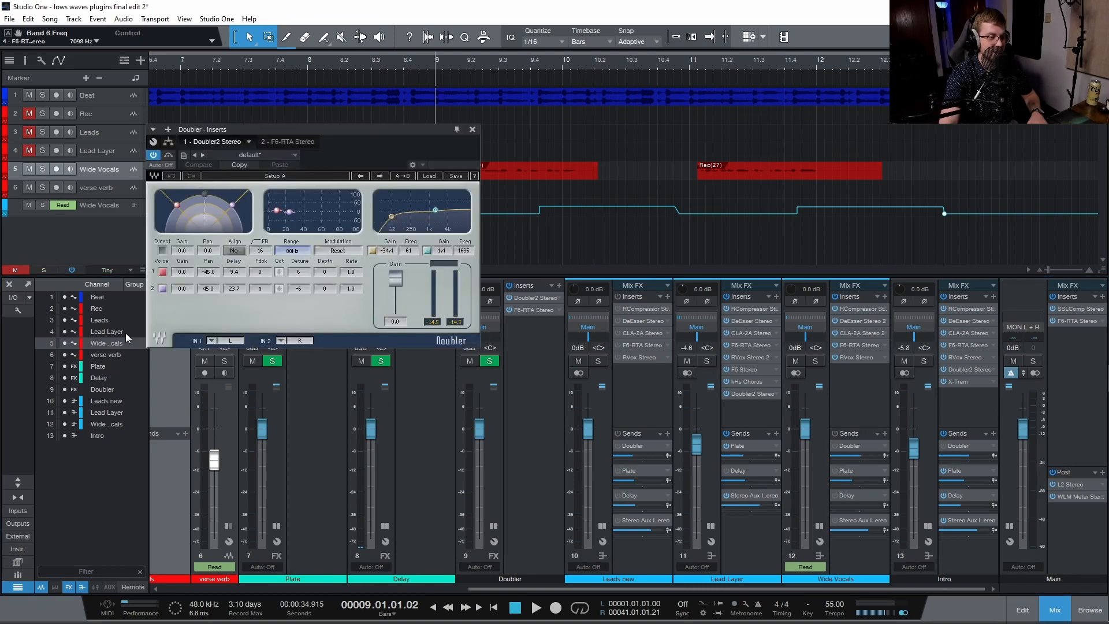
left_click(834, 446)
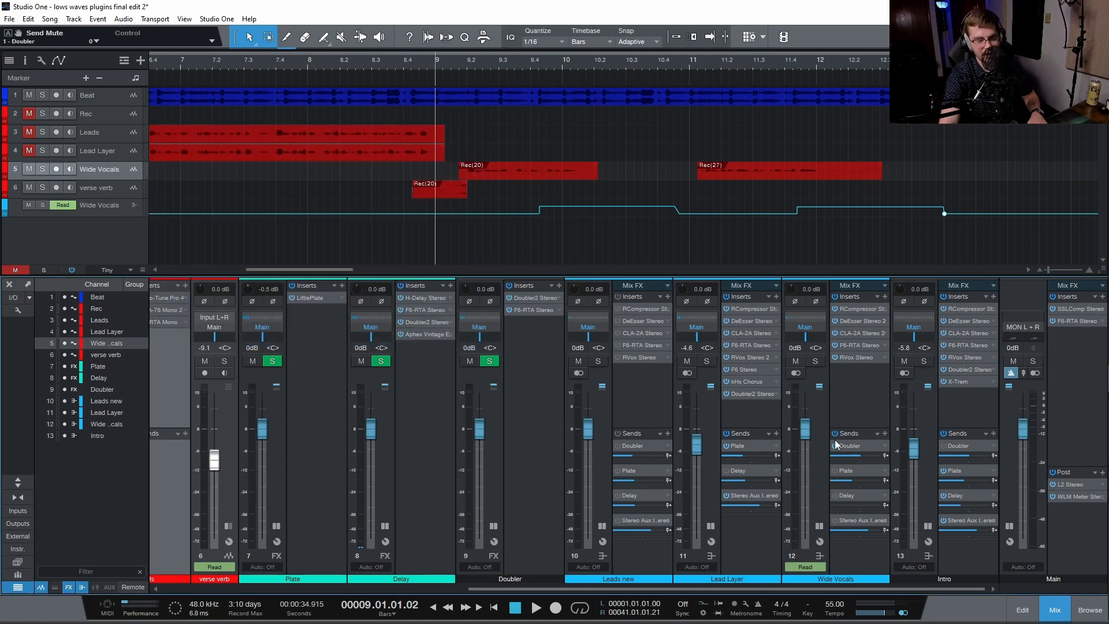
key("space")
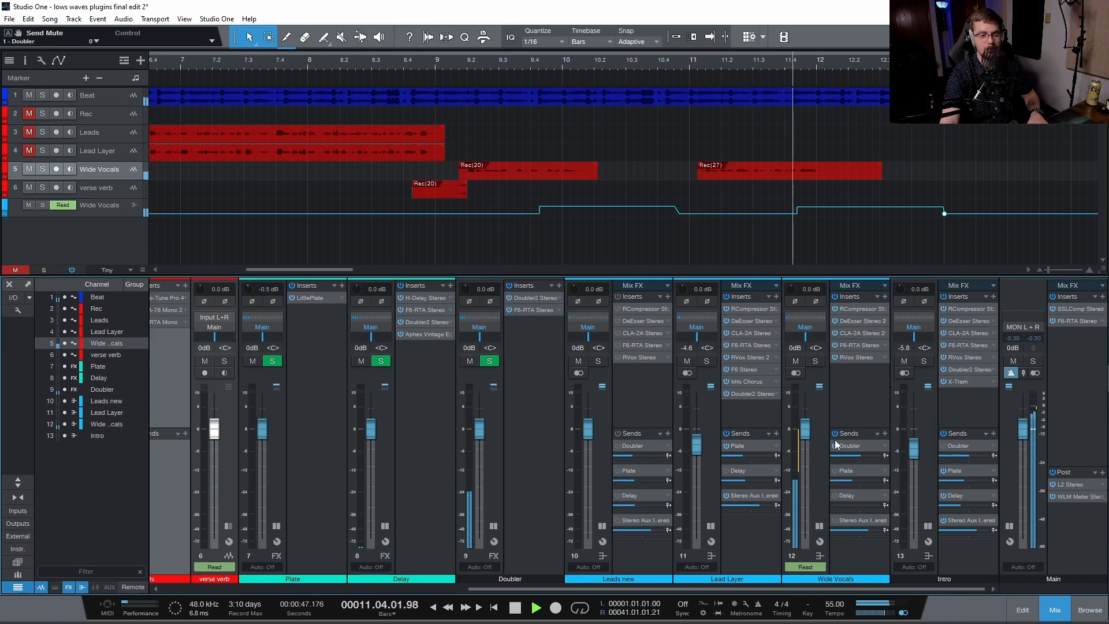
key("space")
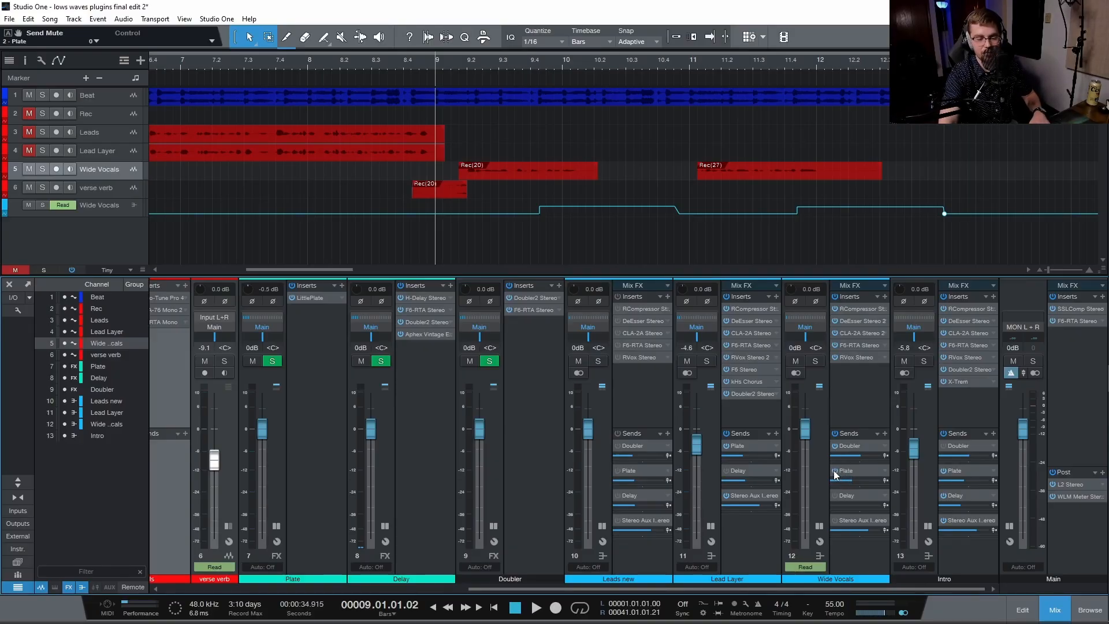
Enable the Plate send on the Wide Vocals bus, check the Little Plate reverb settings, and audition the song from bar 9
double_click(865, 474)
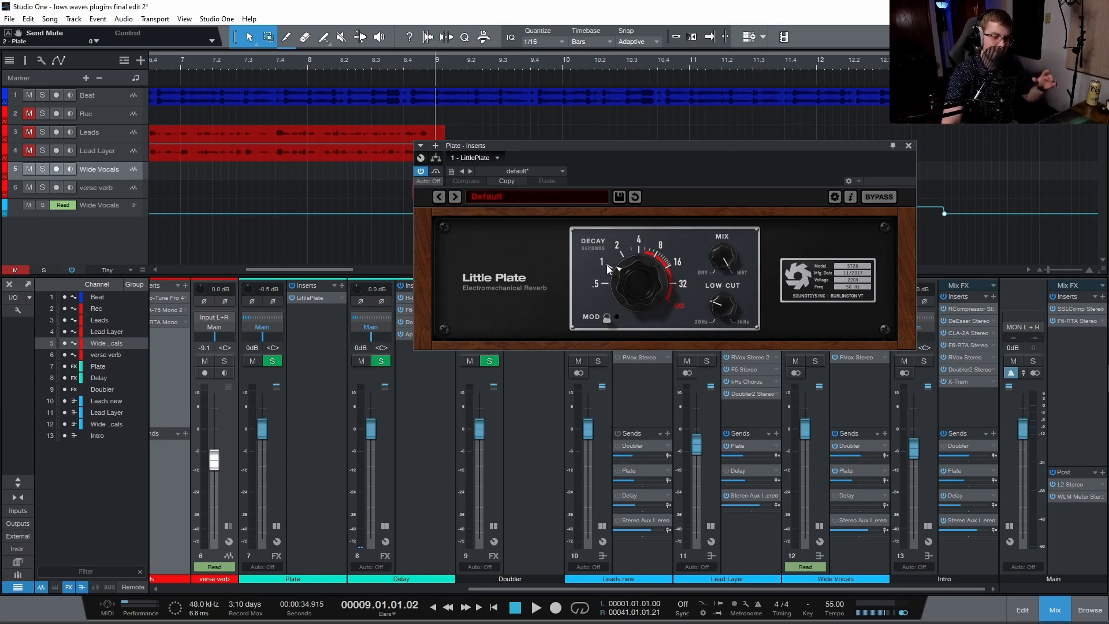
left_click(909, 148)
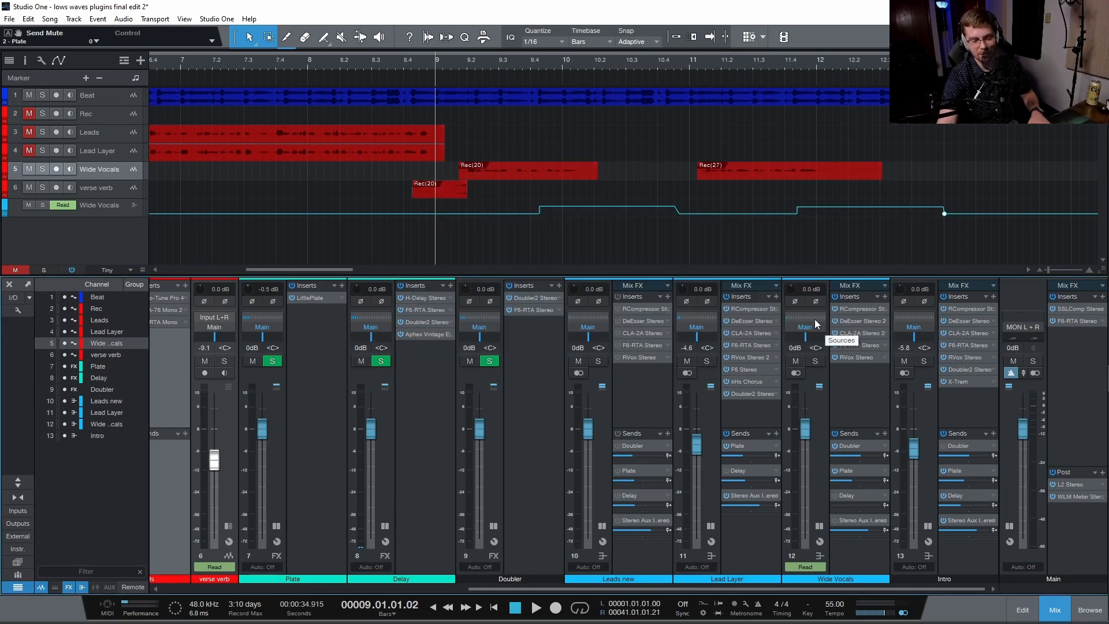
key("space")
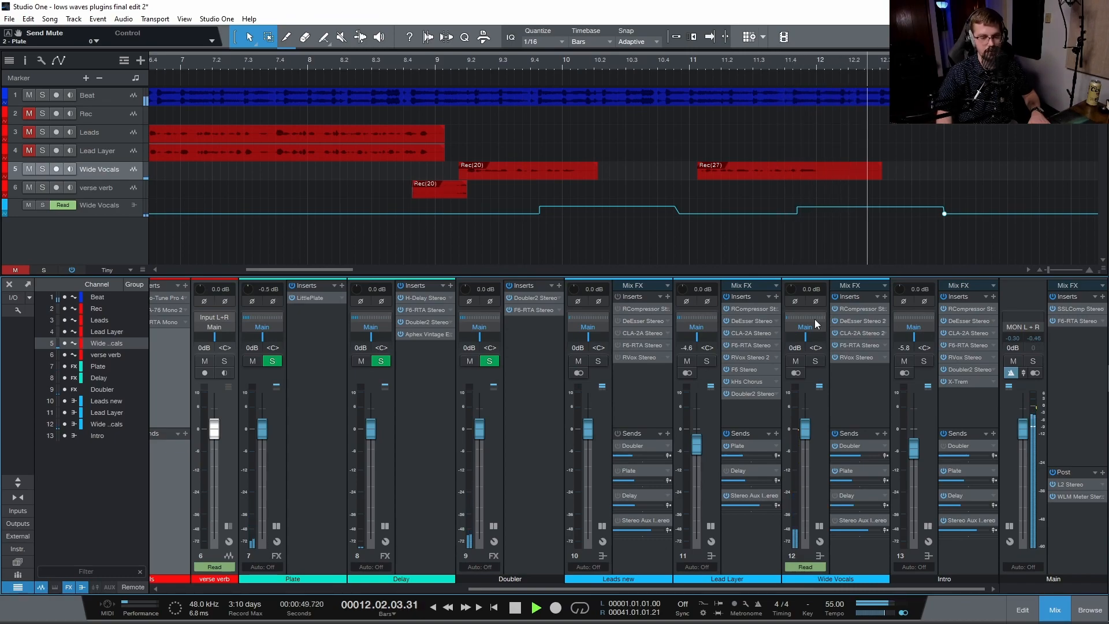
key("space")
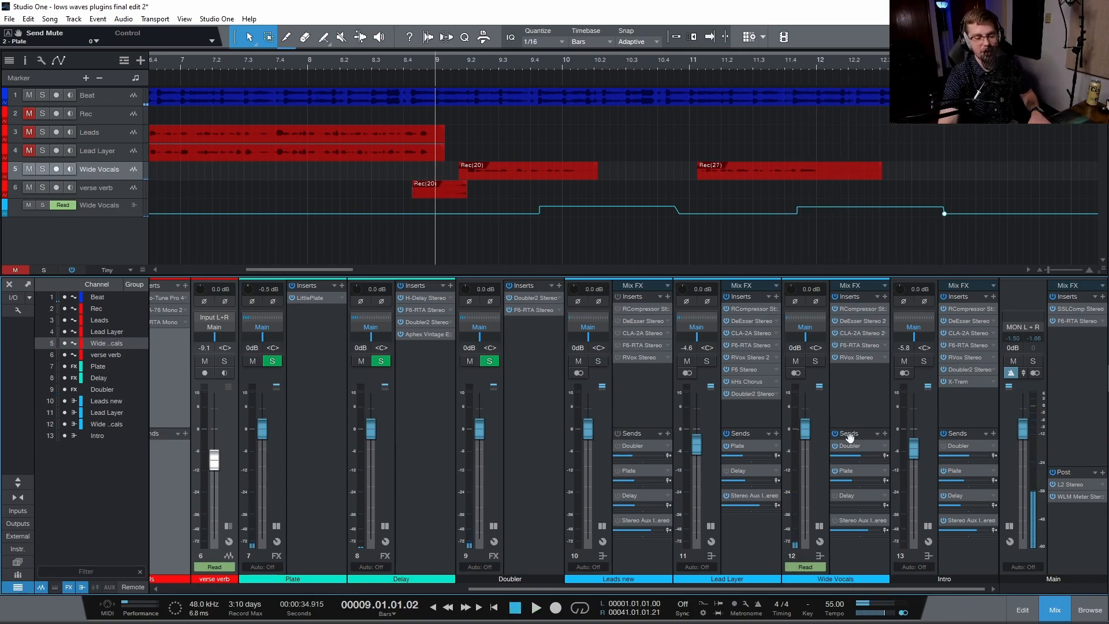
Enable the Delay send on the Wide Vocals bus, review the H-Delay settings and close the plug-in window
double_click(837, 496)
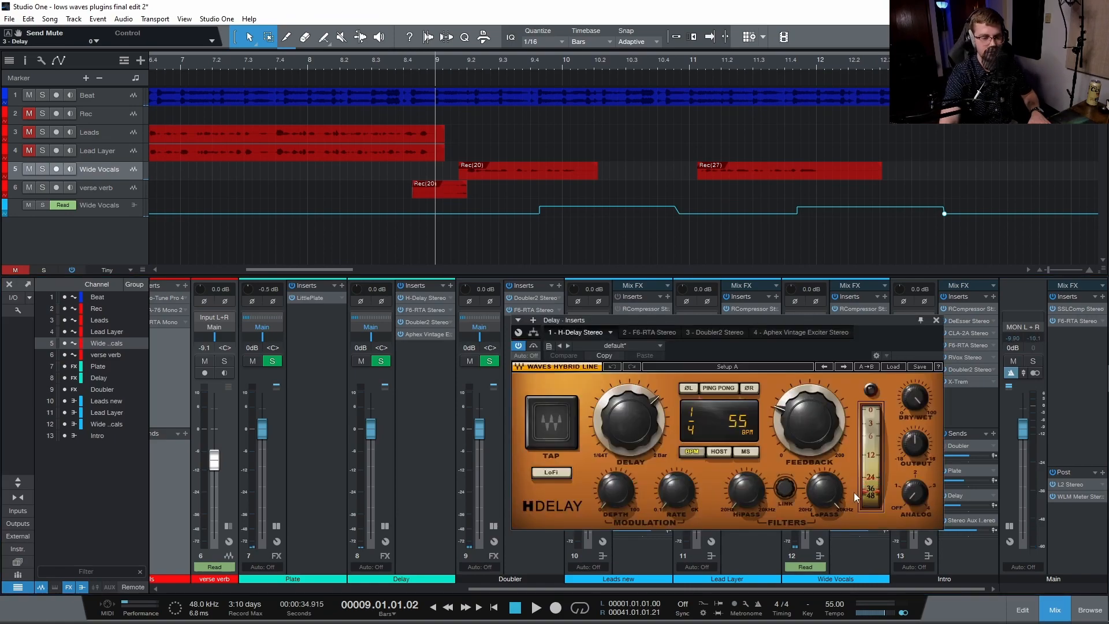
left_click_drag(784, 320, 814, 108)
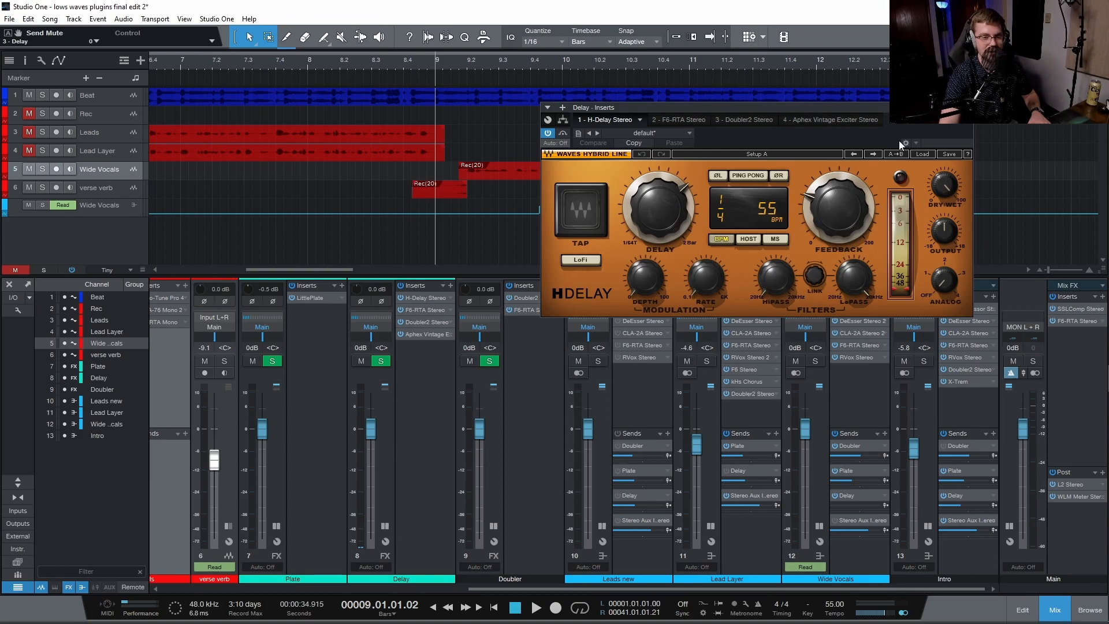
left_click(967, 107)
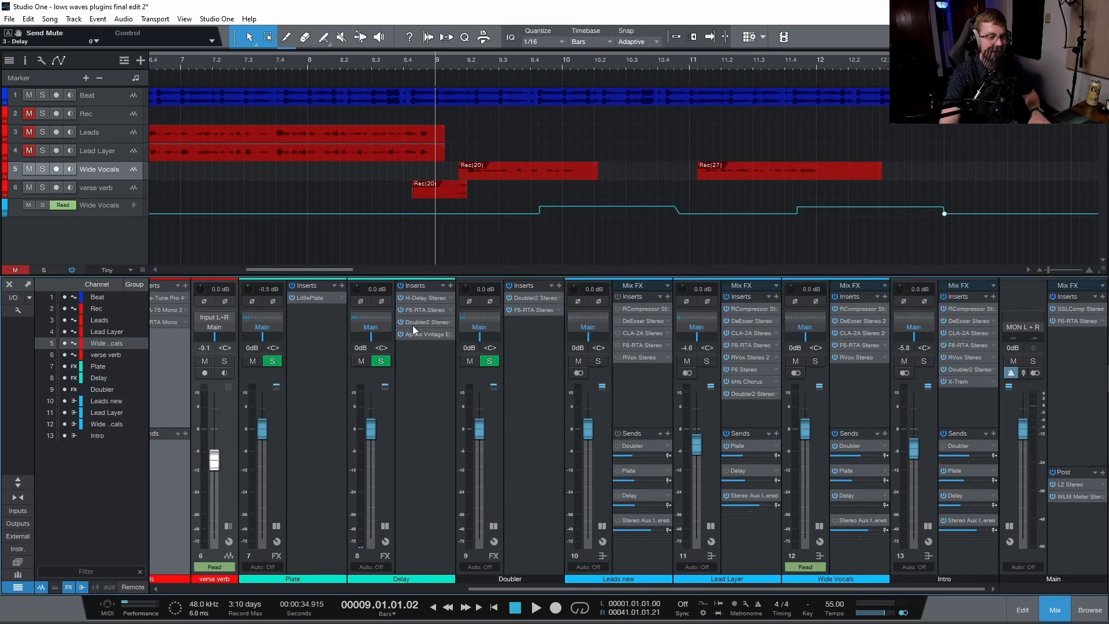
Inspect the high-pass, low-pass and band 5 settings of the F6-RTA Stereo equalizer on the Delay channel, and close it
left_click(429, 309)
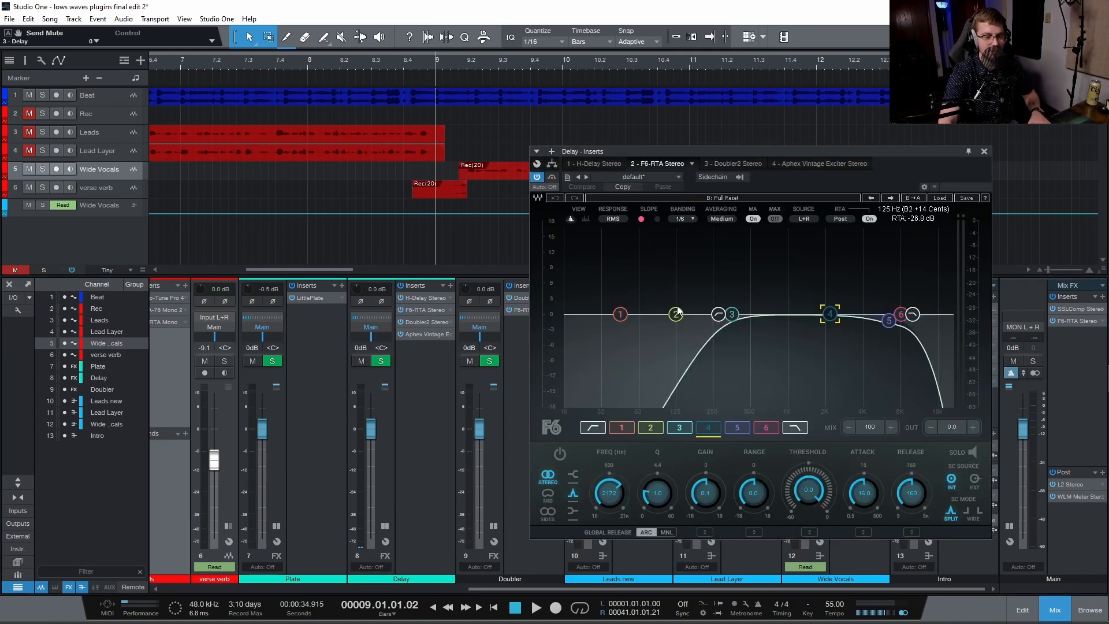
left_click(719, 316)
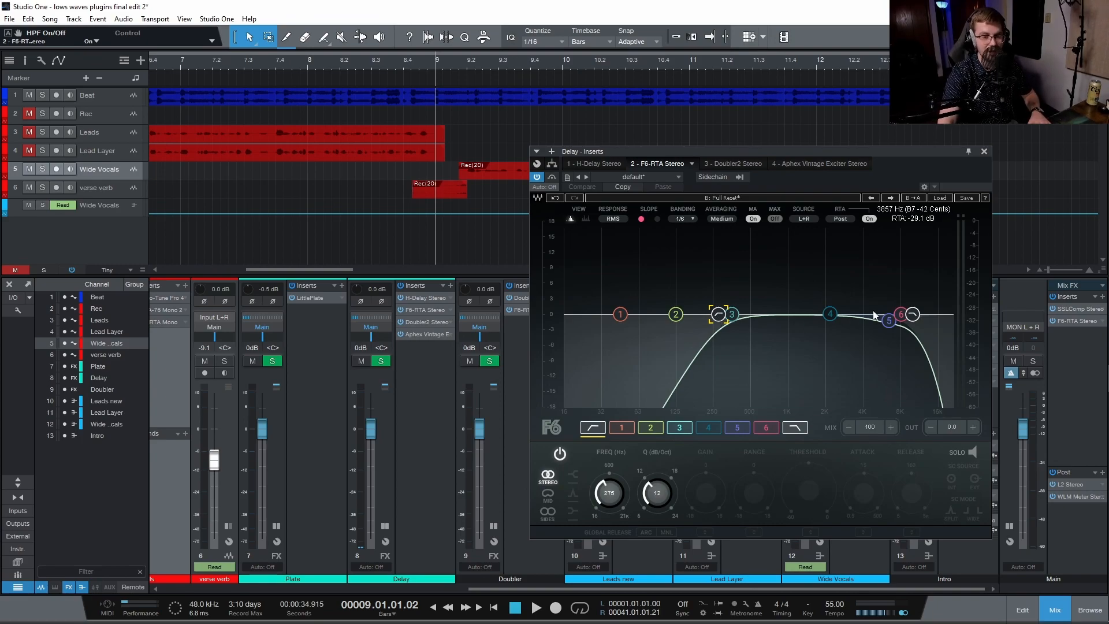
left_click(914, 314)
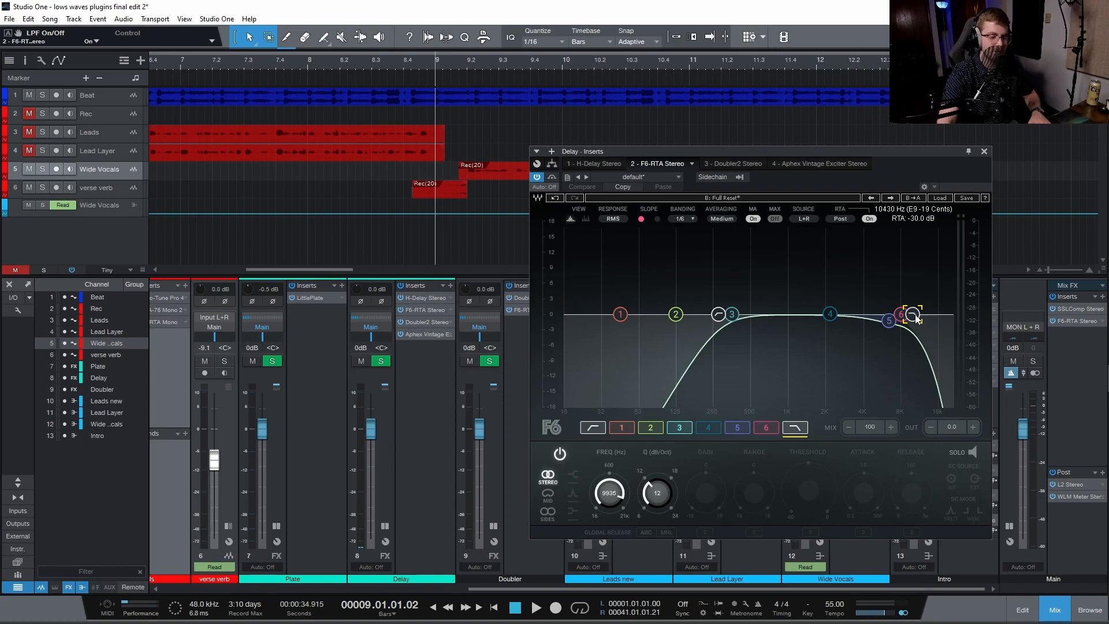
left_click(890, 321)
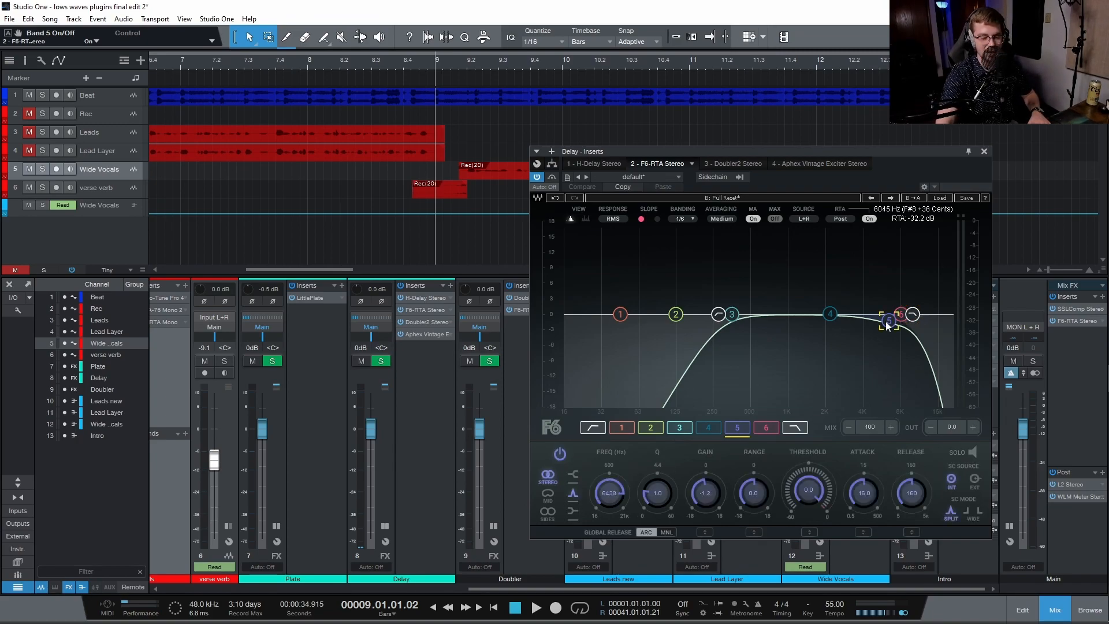
left_click(984, 152)
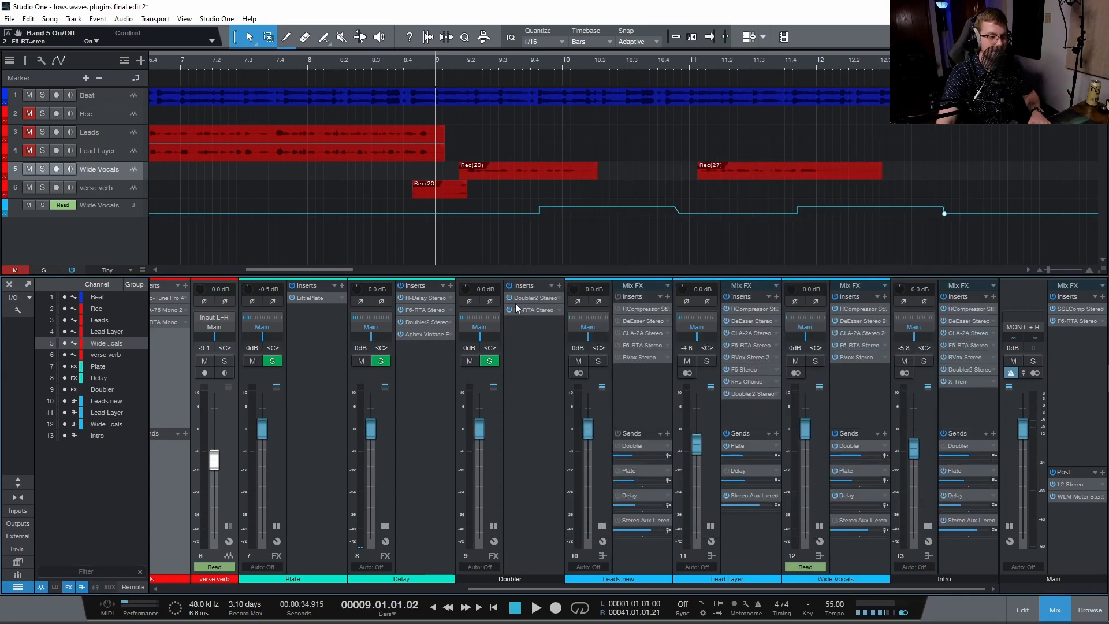
Check the Doubler2 and Aphex Vintage Exciter settings on the Delay channel, closing each plug-in window
left_click(421, 325)
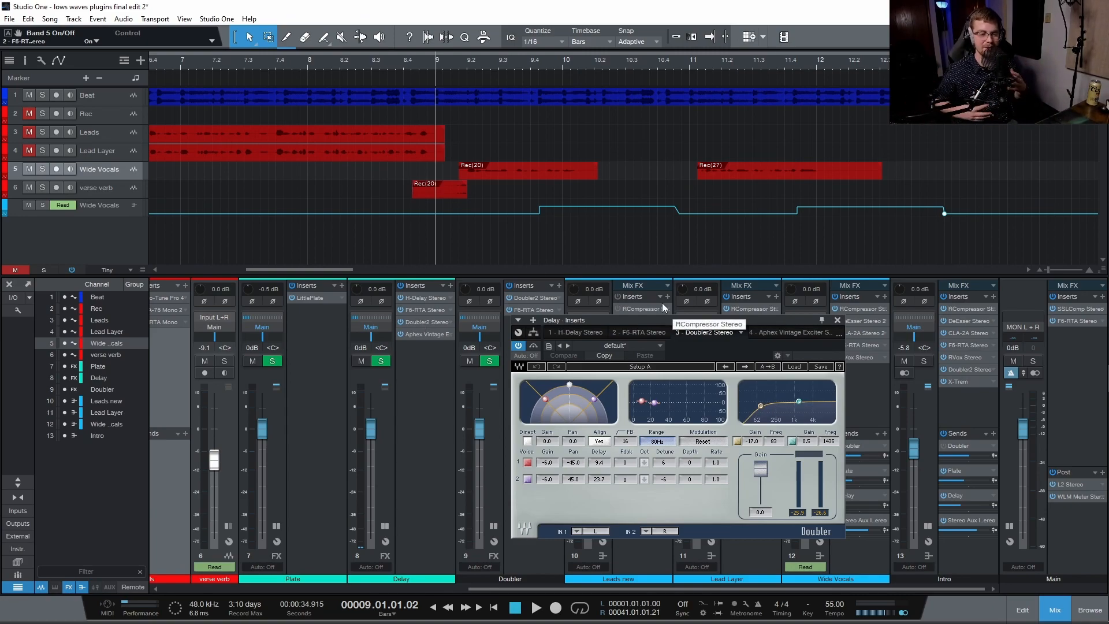
left_click(837, 321)
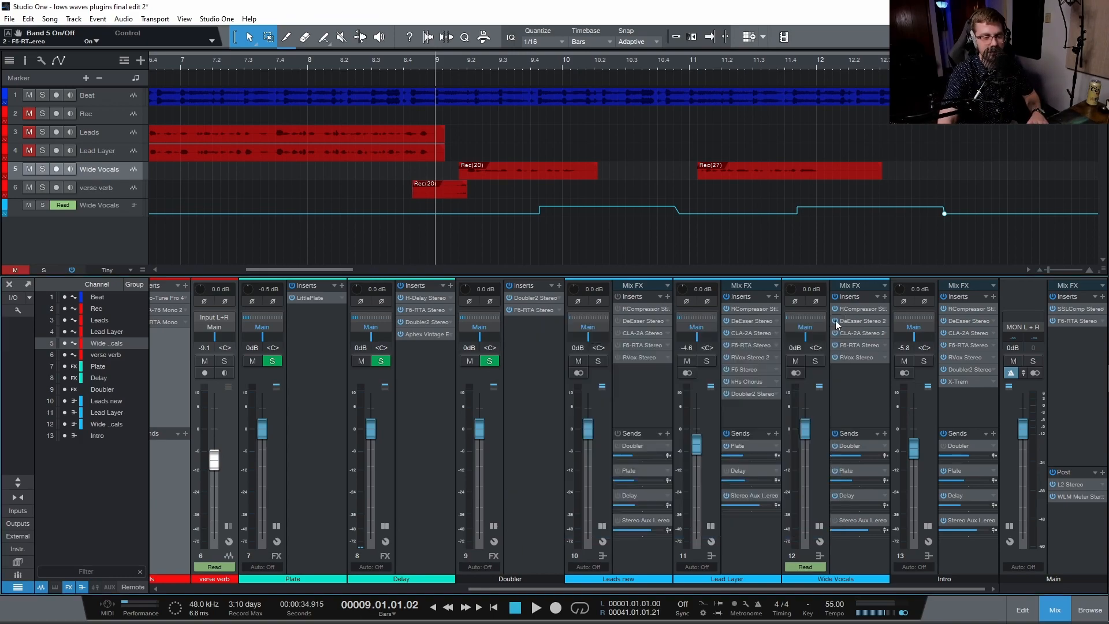
left_click(433, 336)
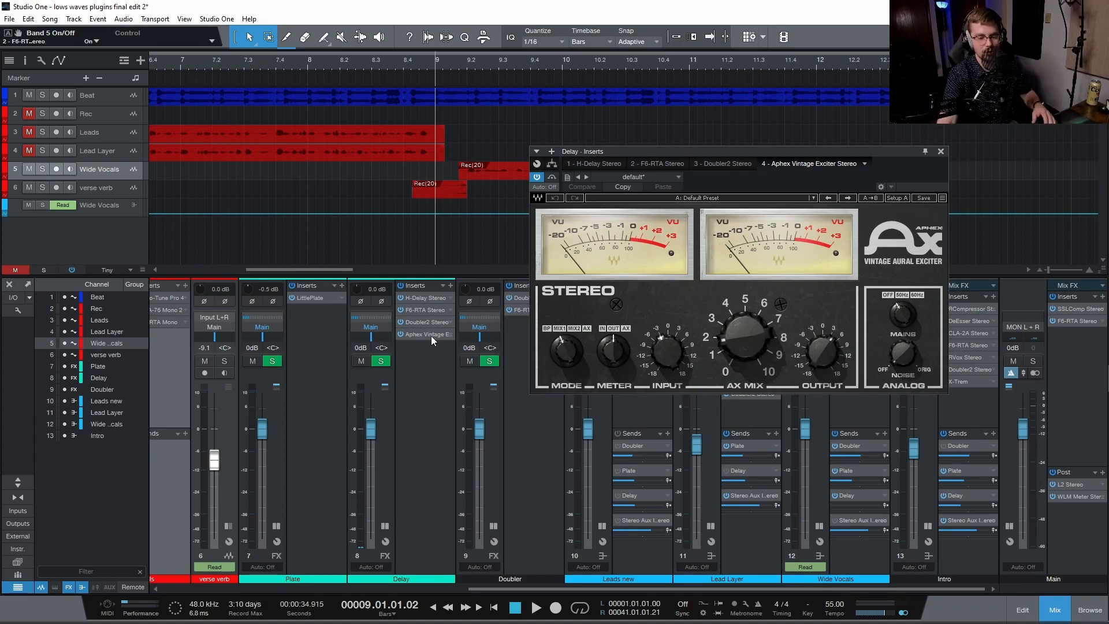
left_click(941, 152)
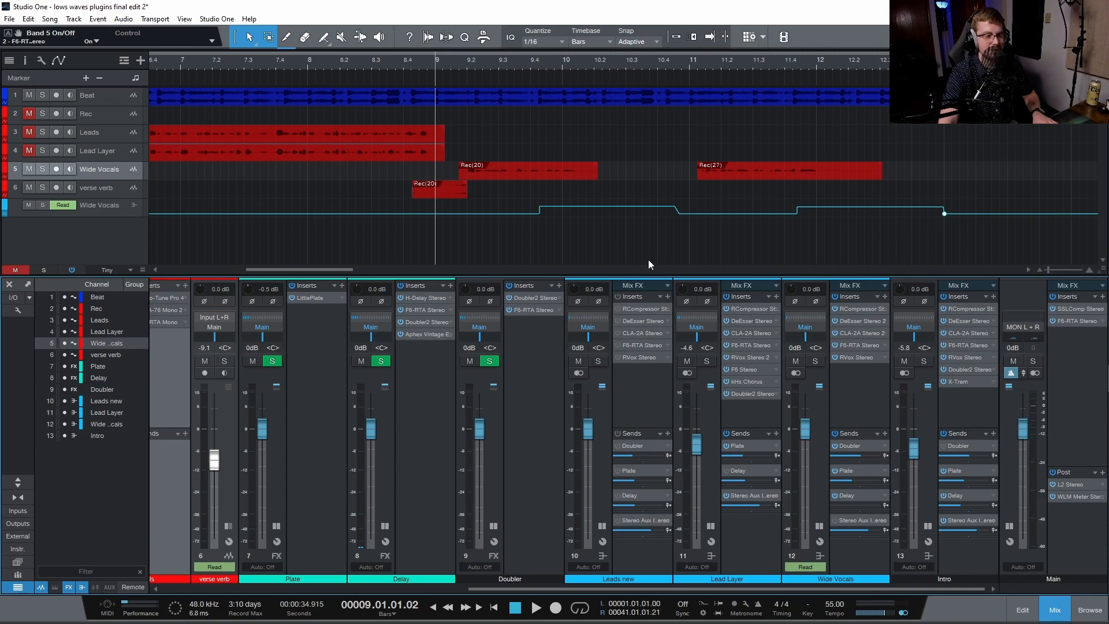
Select the automation points on the Wide Vocals bus lane between bars 9 and 13, and play the song from bar 9
left_click_drag(499, 237, 967, 205)
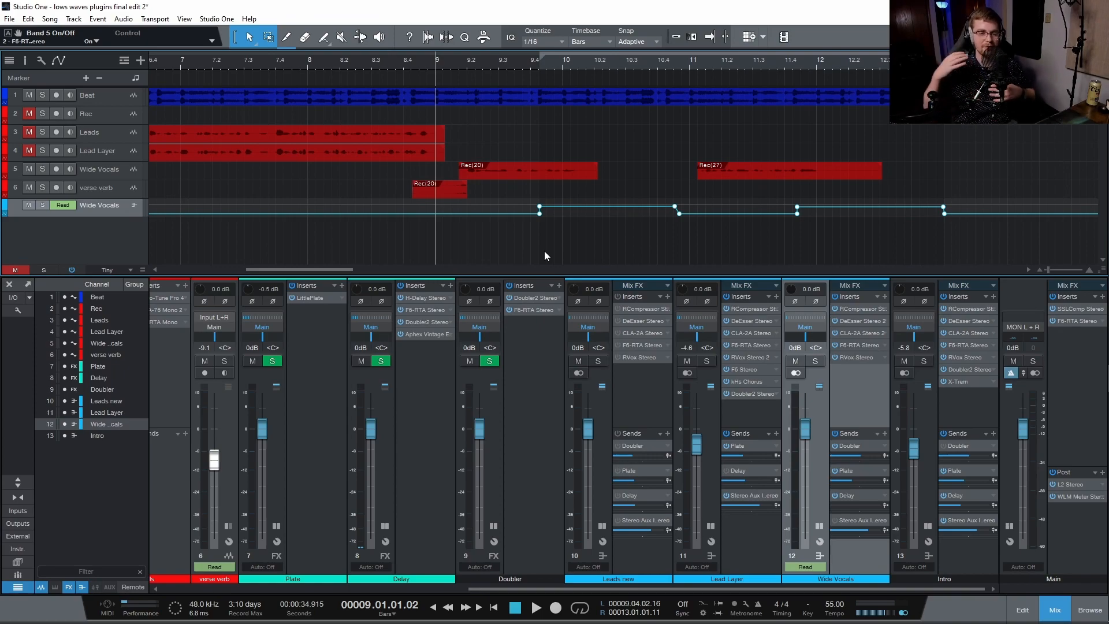
key("space")
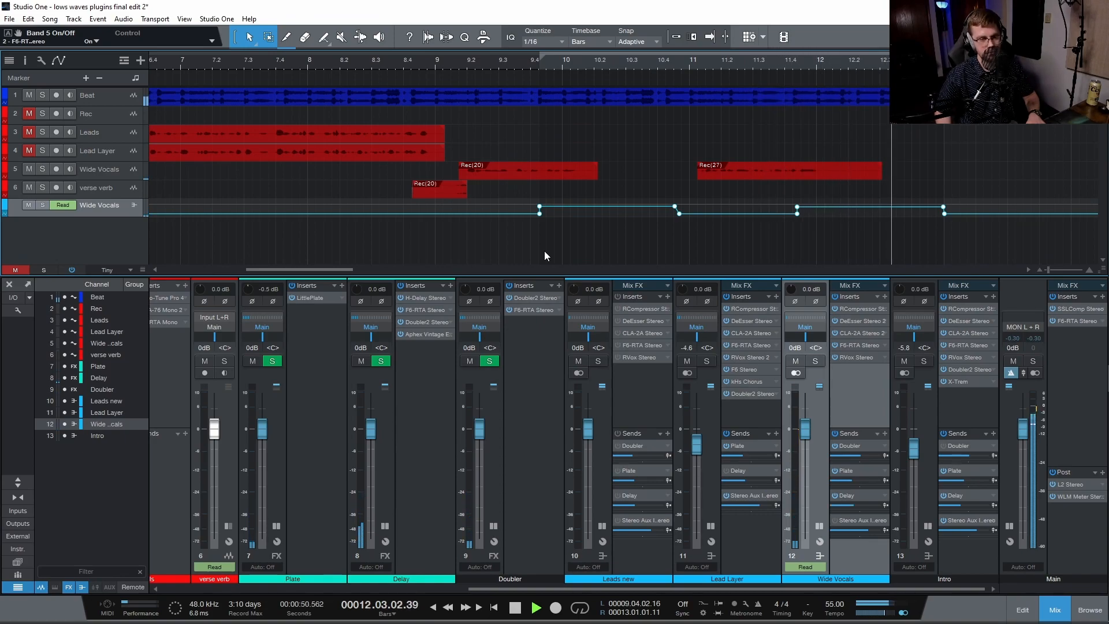
key("space")
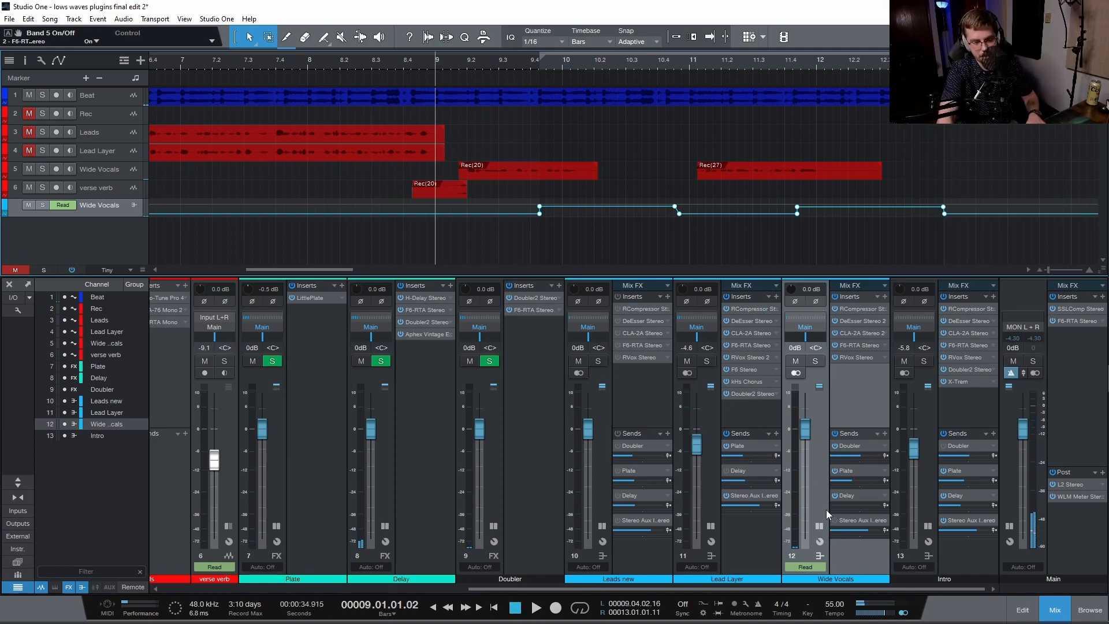
Enable the Stereo Aux sidechain send from the Wide Vocals bus to the Beat's F6-RTA Stereo, and bring the Beat channel into view
double_click(851, 520)
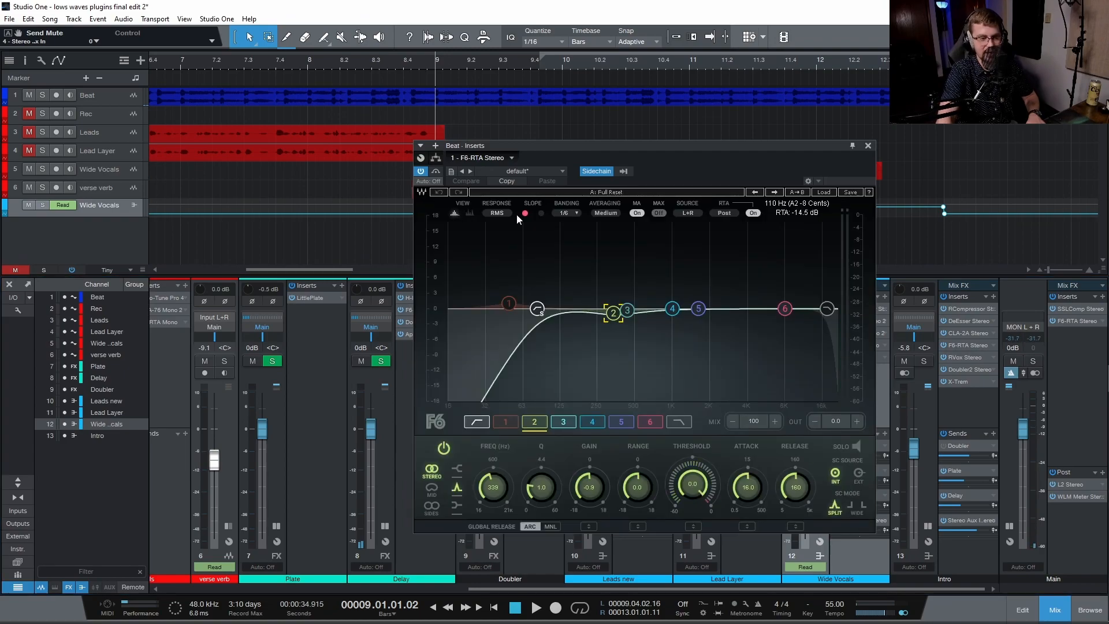
left_click_drag(659, 147, 658, 109)
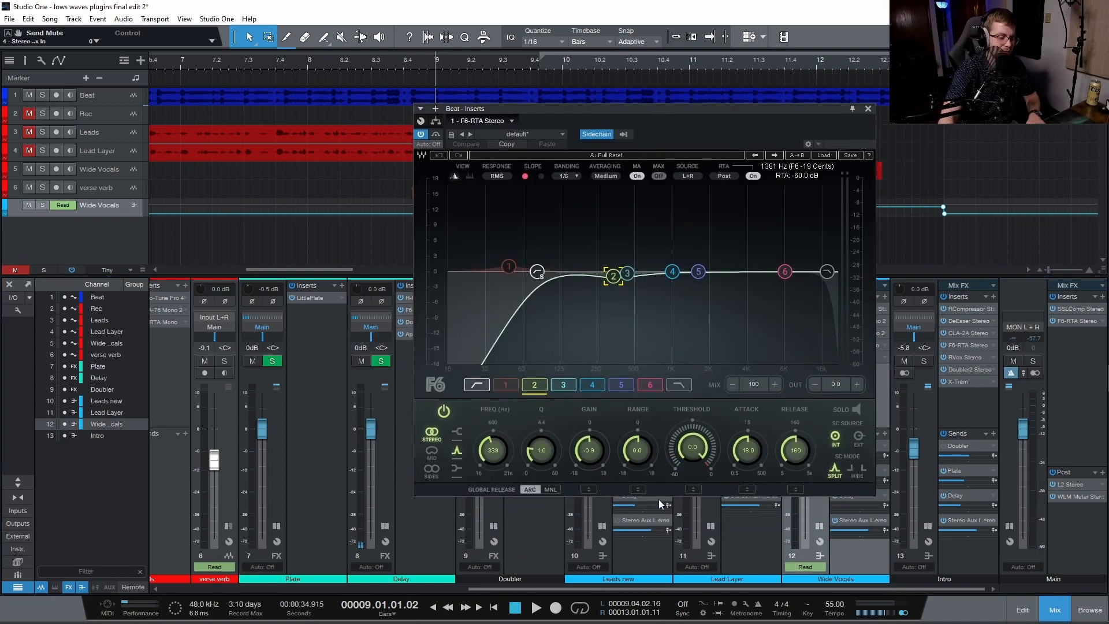
left_click_drag(654, 589, 222, 560)
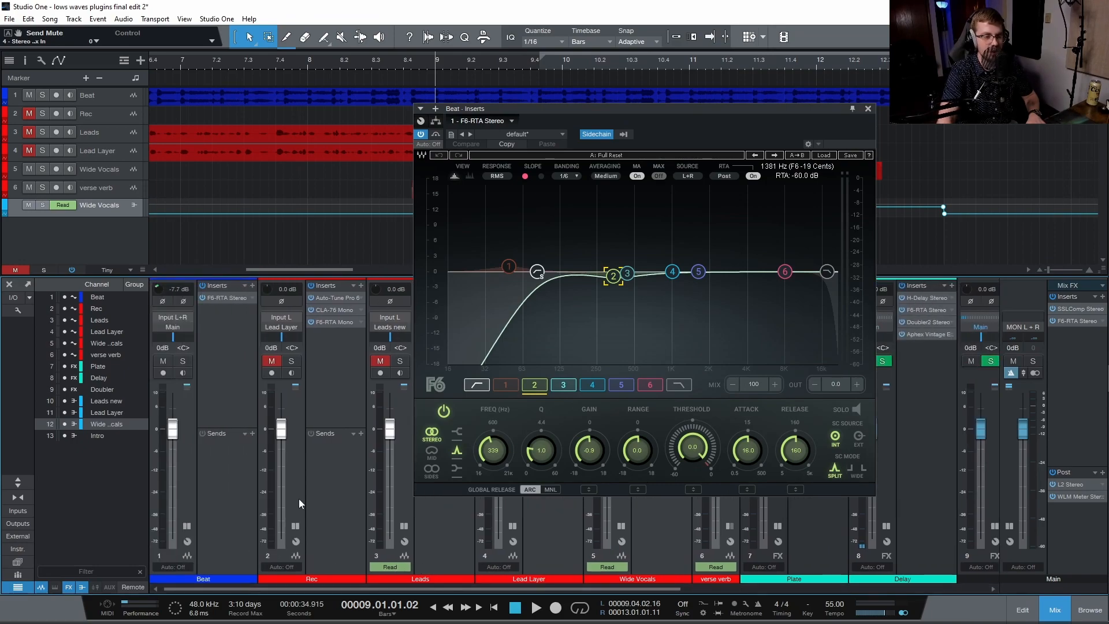
Examine band 5 of the Beat's F6-RTA Stereo equalizer while playing the song from bar 9 to observe the sidechain ducking
left_click(699, 273)
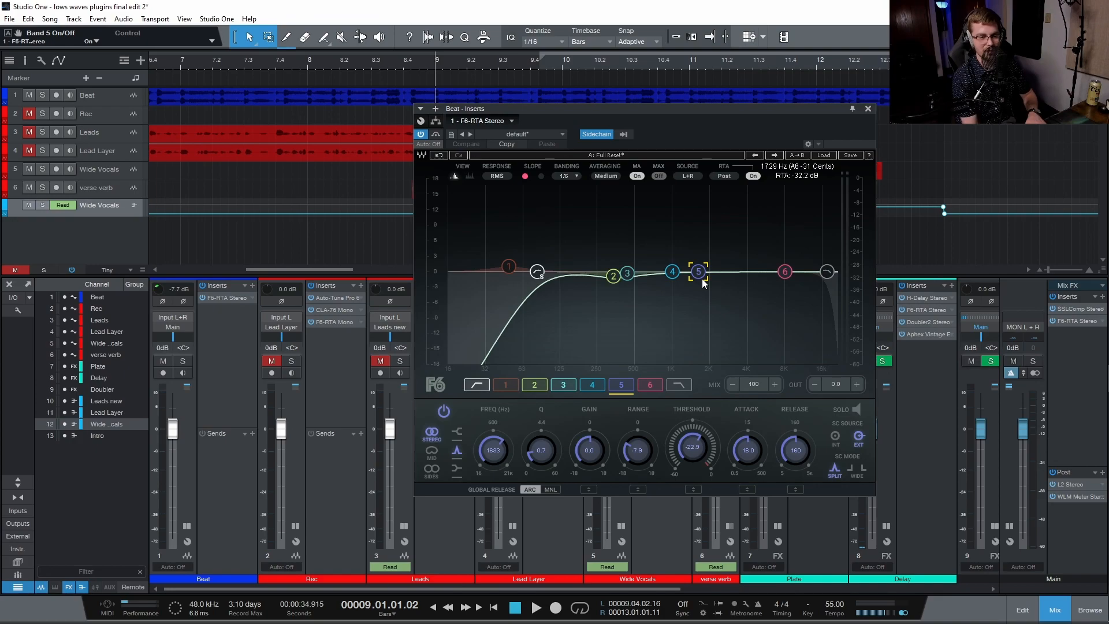
key("space")
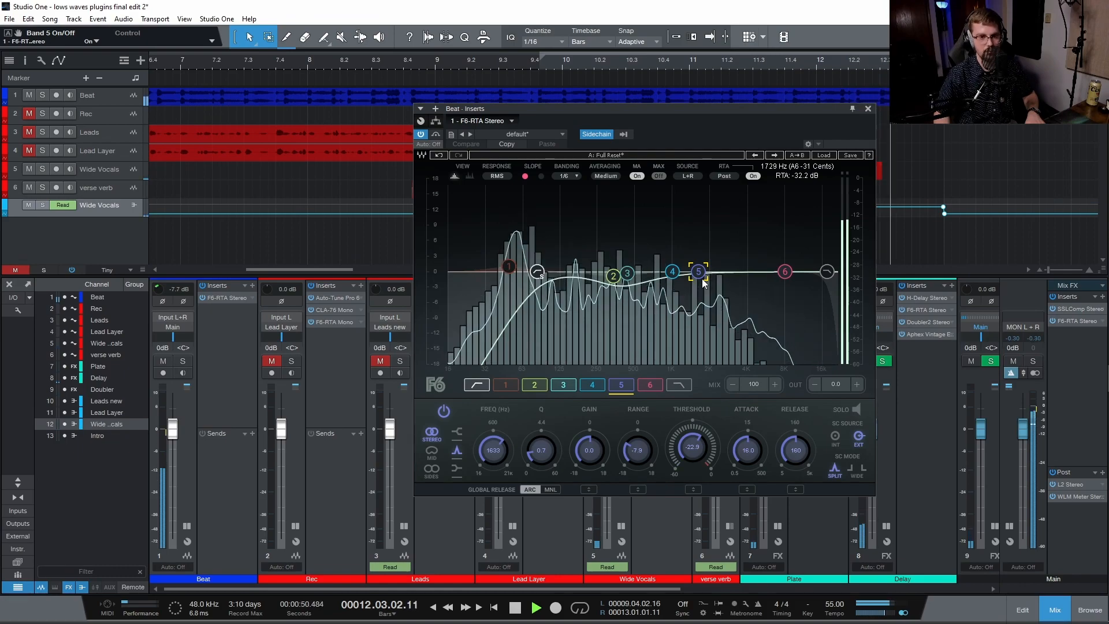
key("space")
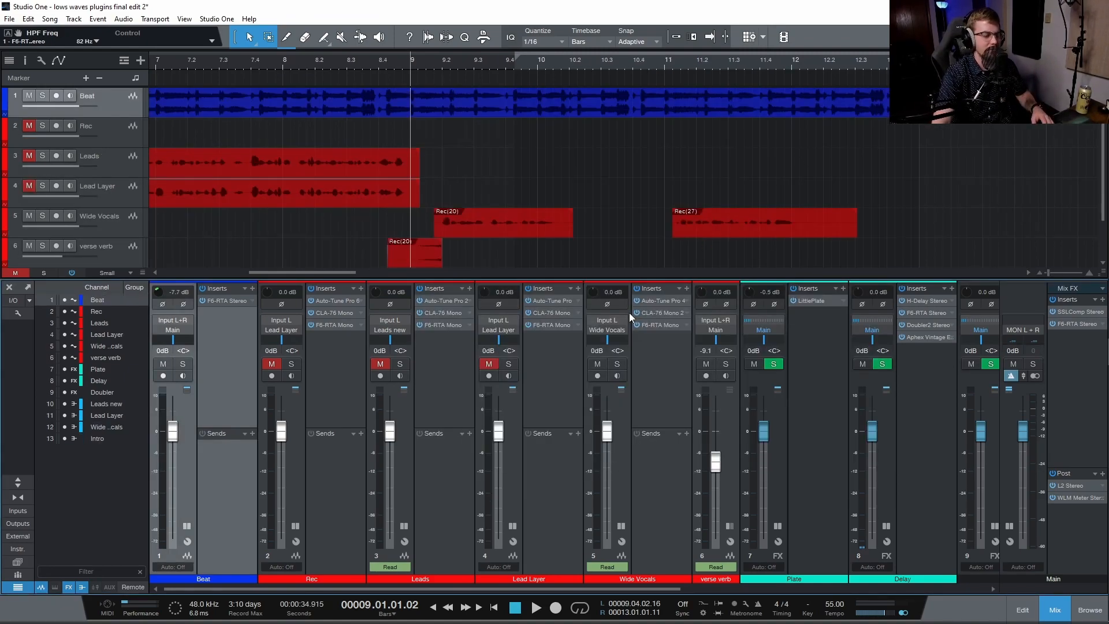
Check bands 2, 3 and 5 of the Beat's F6-RTA Stereo equalizer, closing the plug-in window
left_click(220, 301)
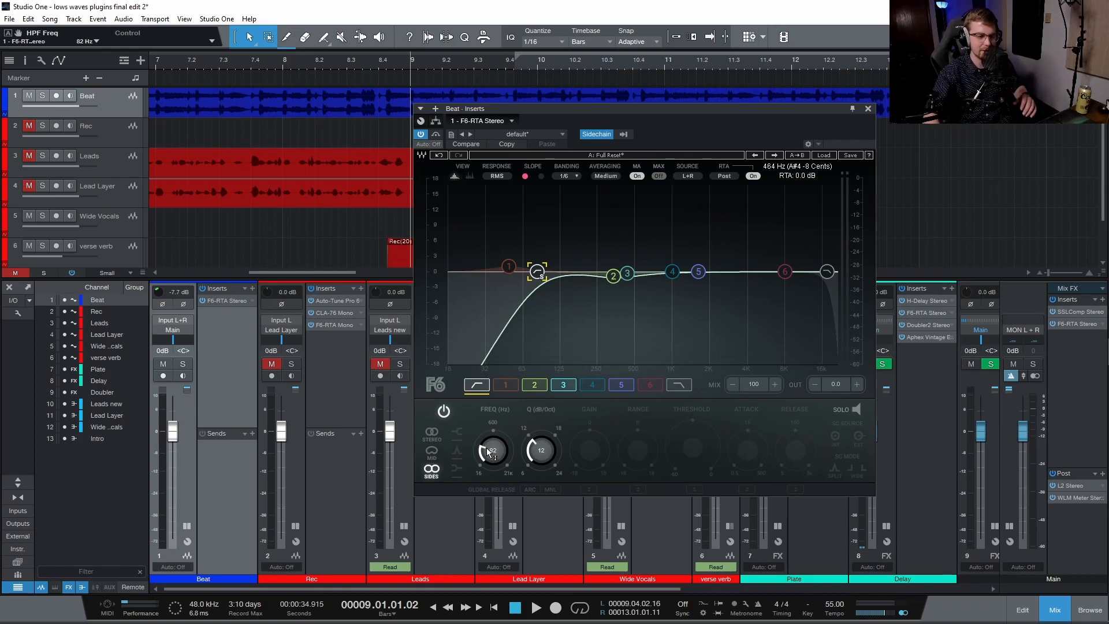
left_click(612, 280)
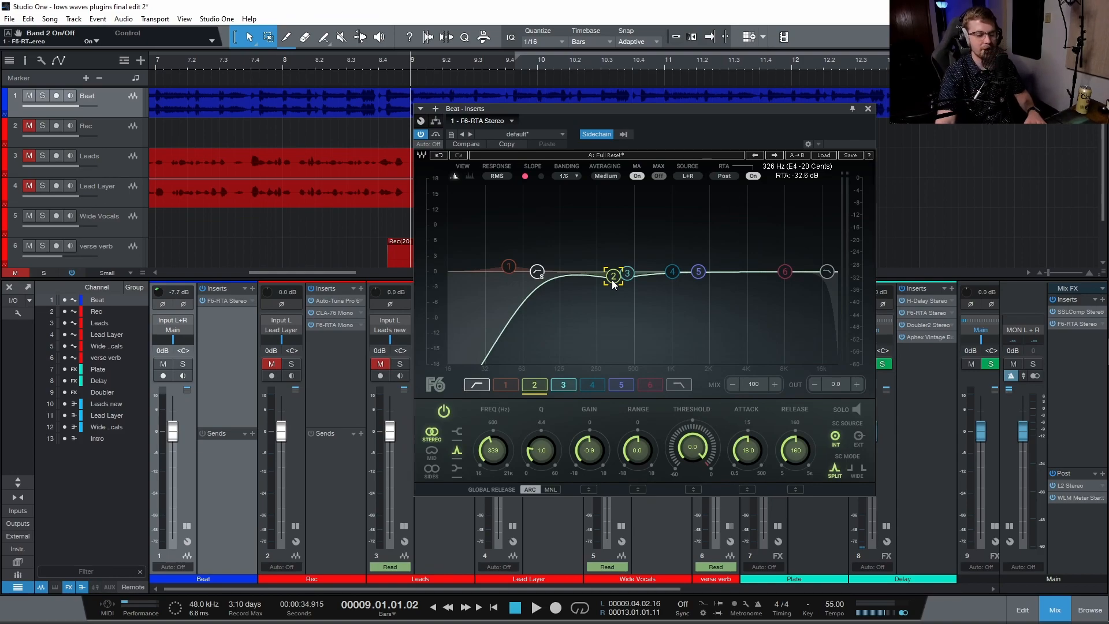
left_click(627, 273)
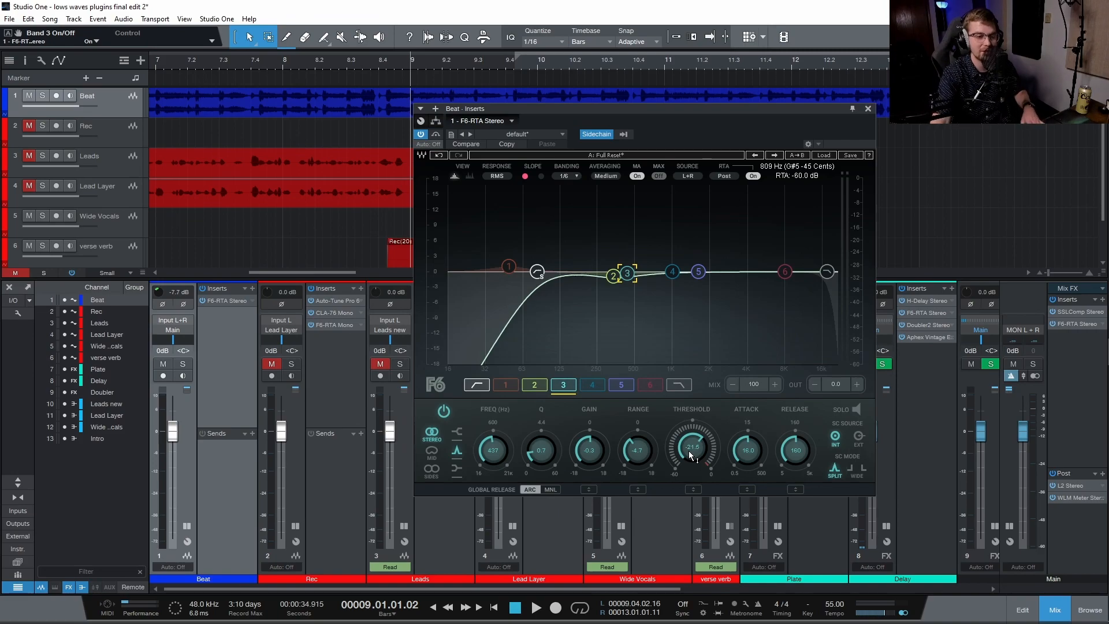
left_click(700, 272)
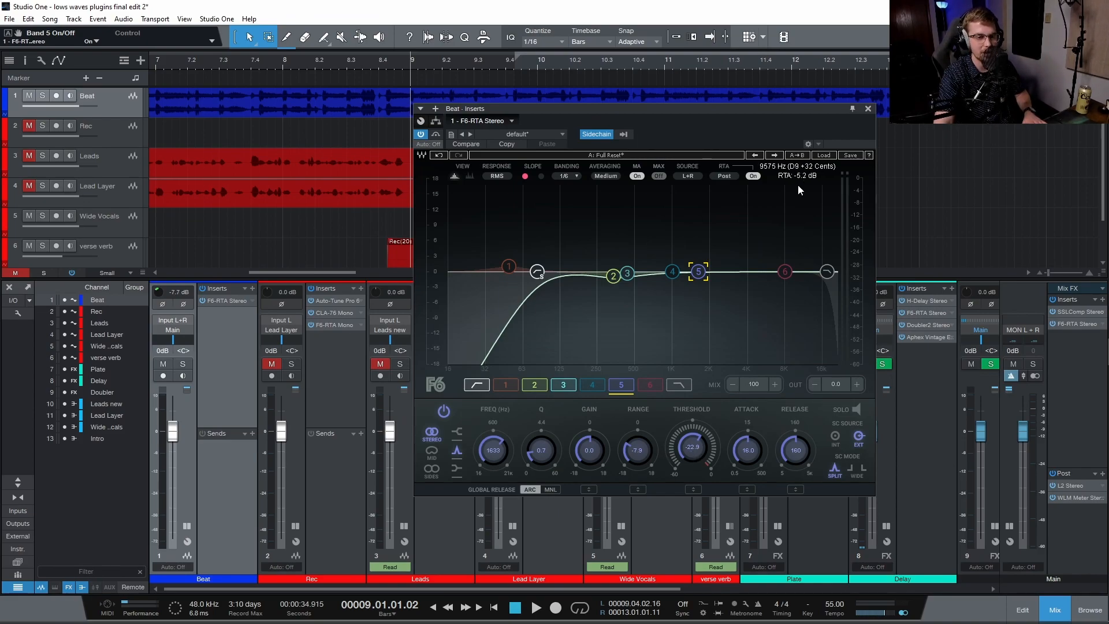
left_click(867, 109)
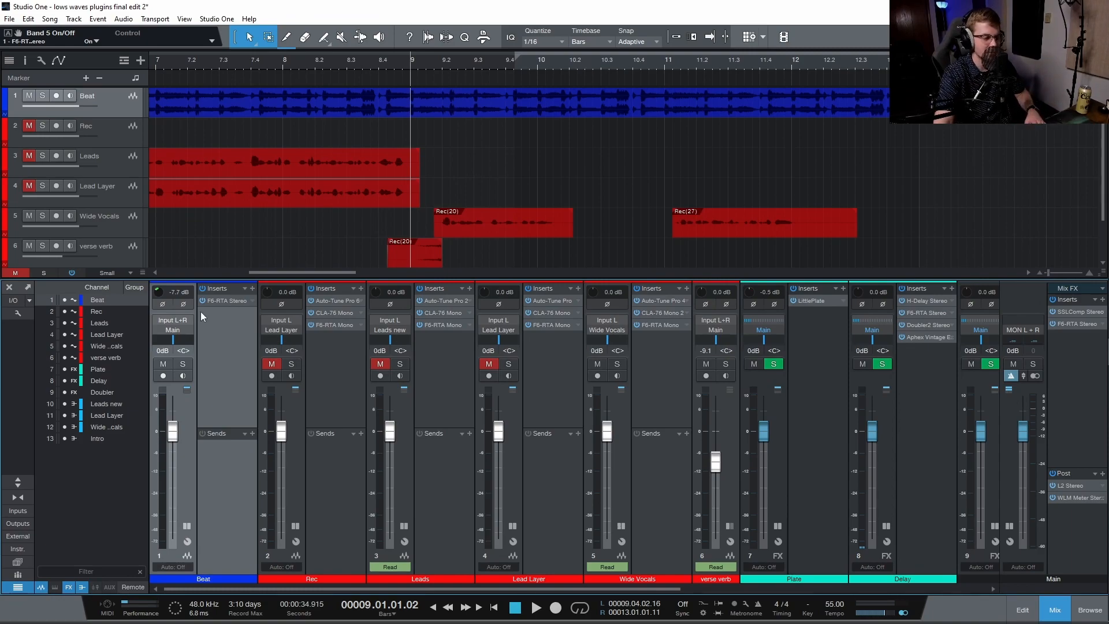
Play the song twice from bar 9 to audition the effect of the Beat's F6-RTA Stereo, stopping playback each time
key("space")
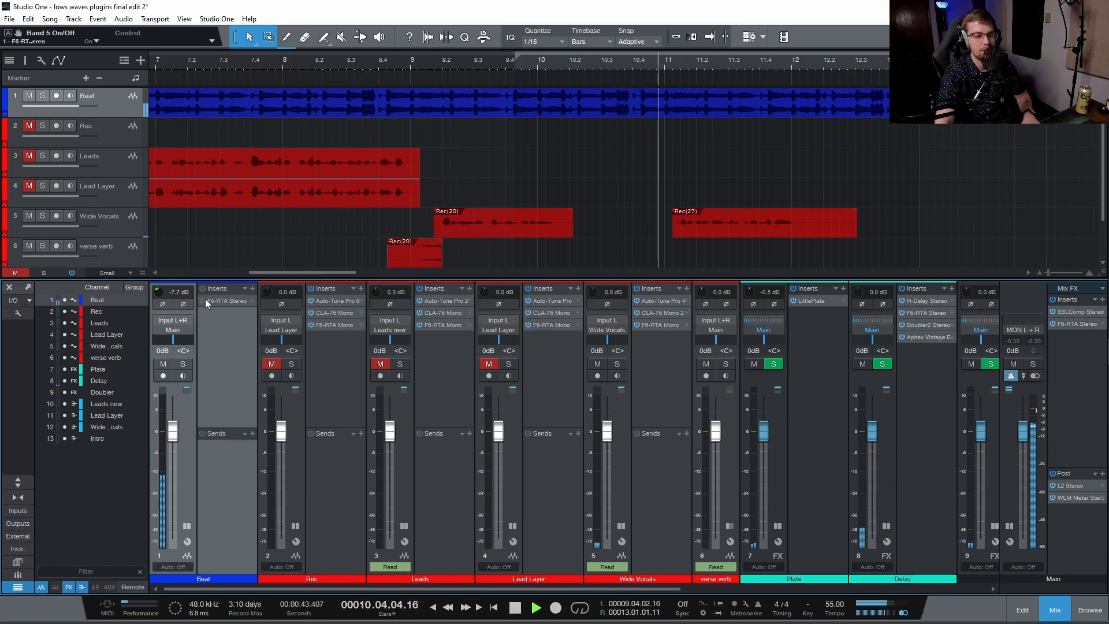
key("space")
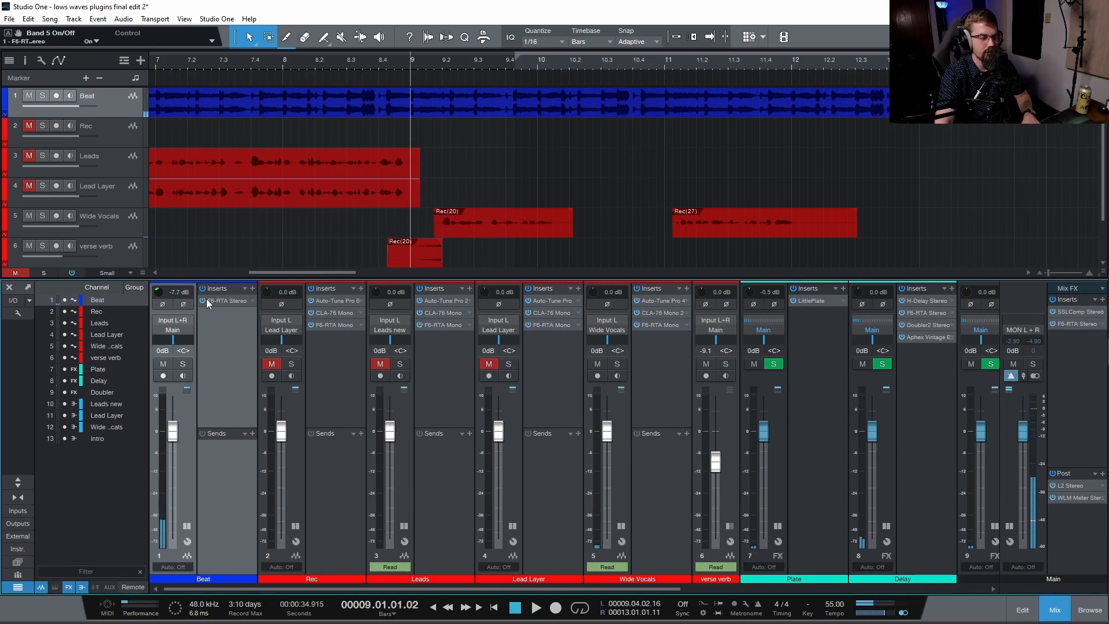
key("space")
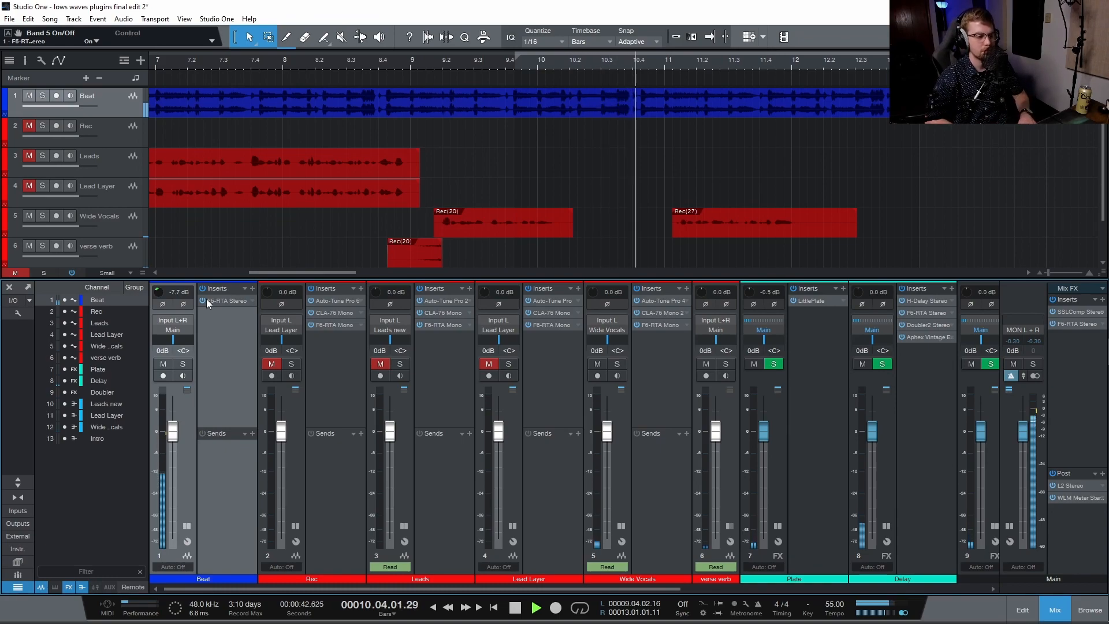
key("space")
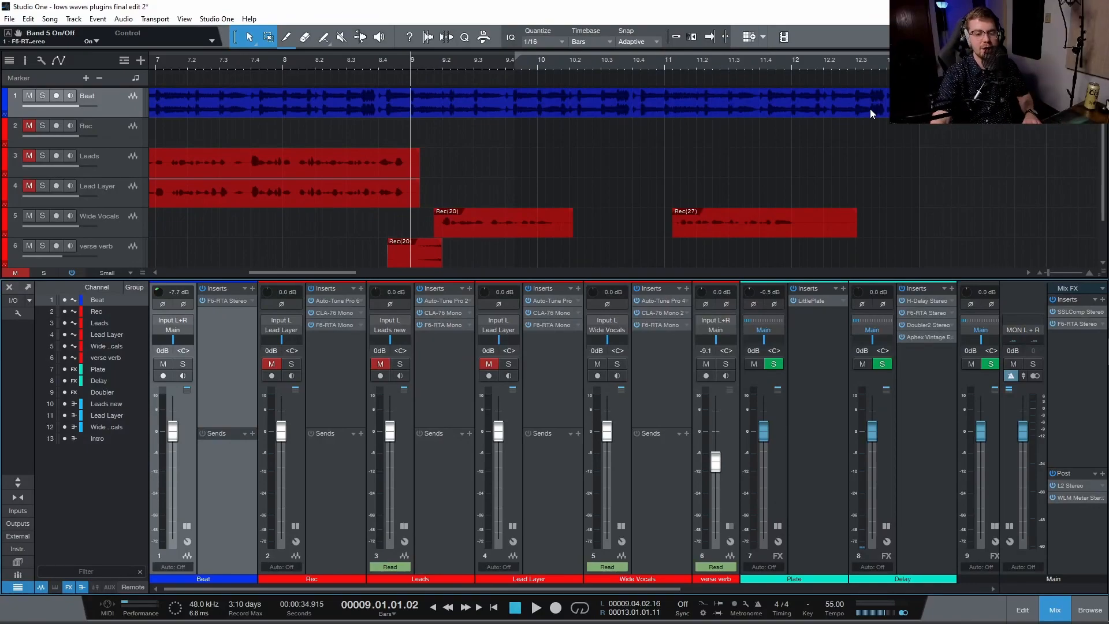
Check the Main channel's SSLComp Stereo settings and its F6-RTA Stereo high-pass filter and bands 3, 2 and 6, closing each plug-in window
left_click(1071, 311)
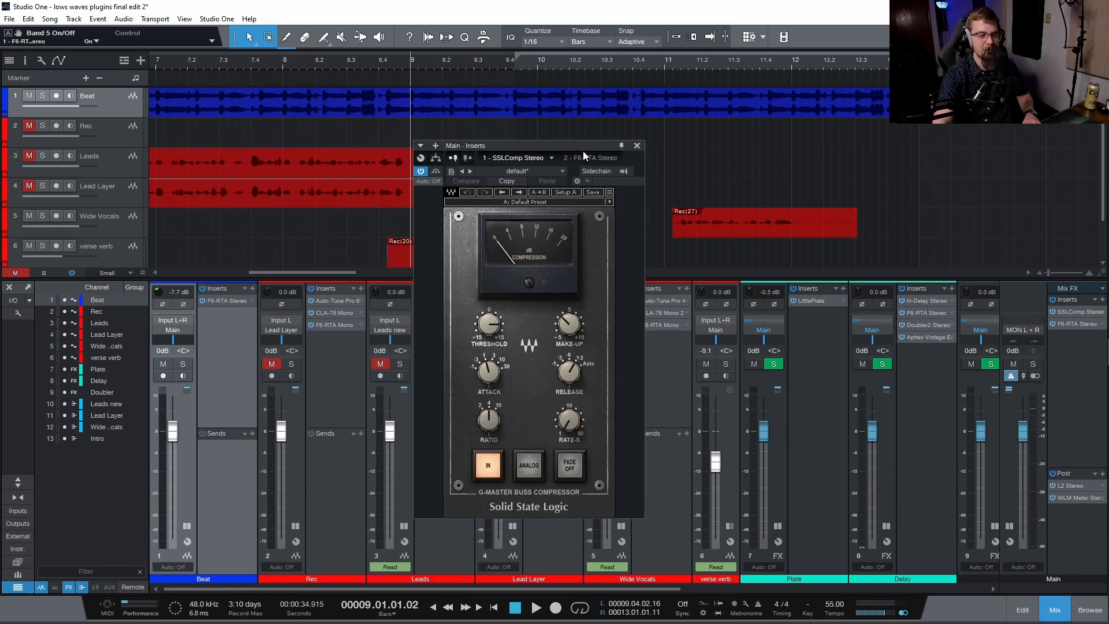
left_click_drag(581, 146, 573, 63)
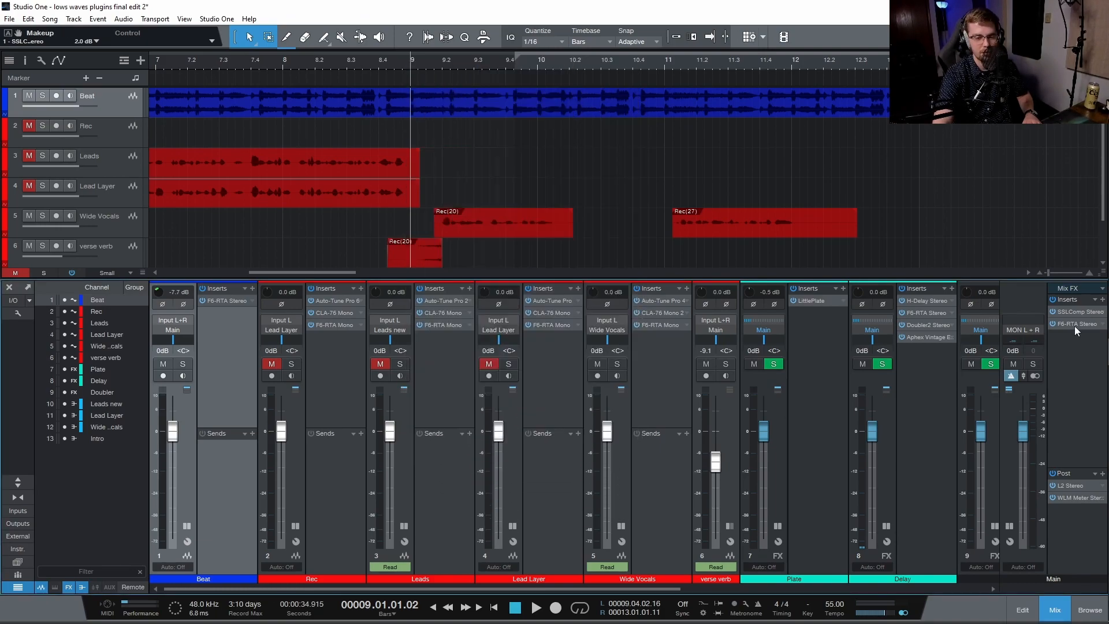
left_click(1075, 326)
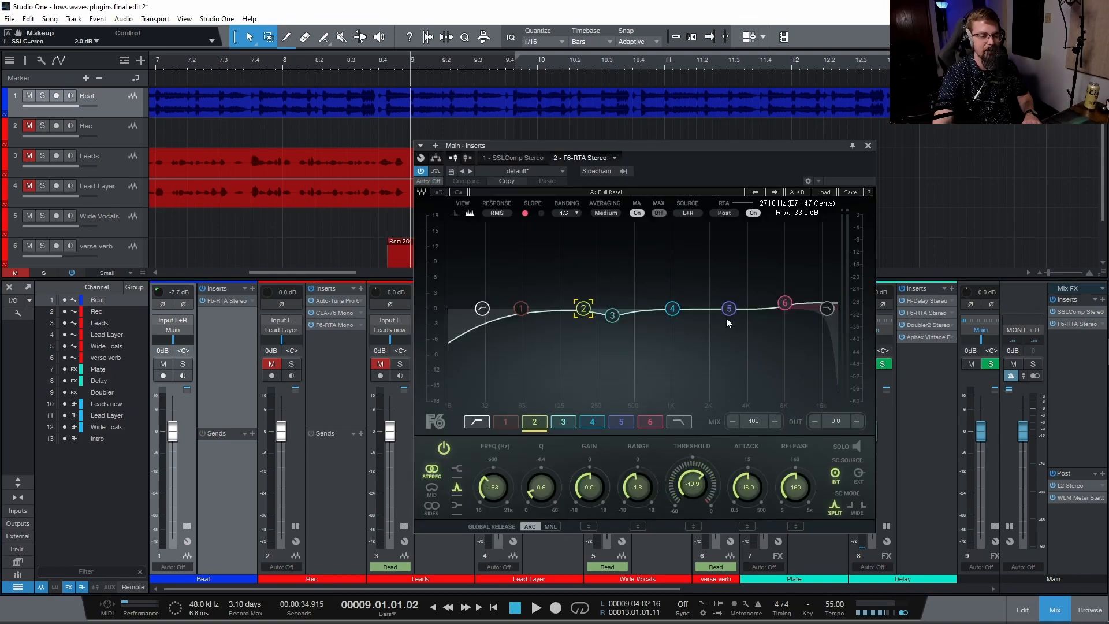
left_click(482, 308)
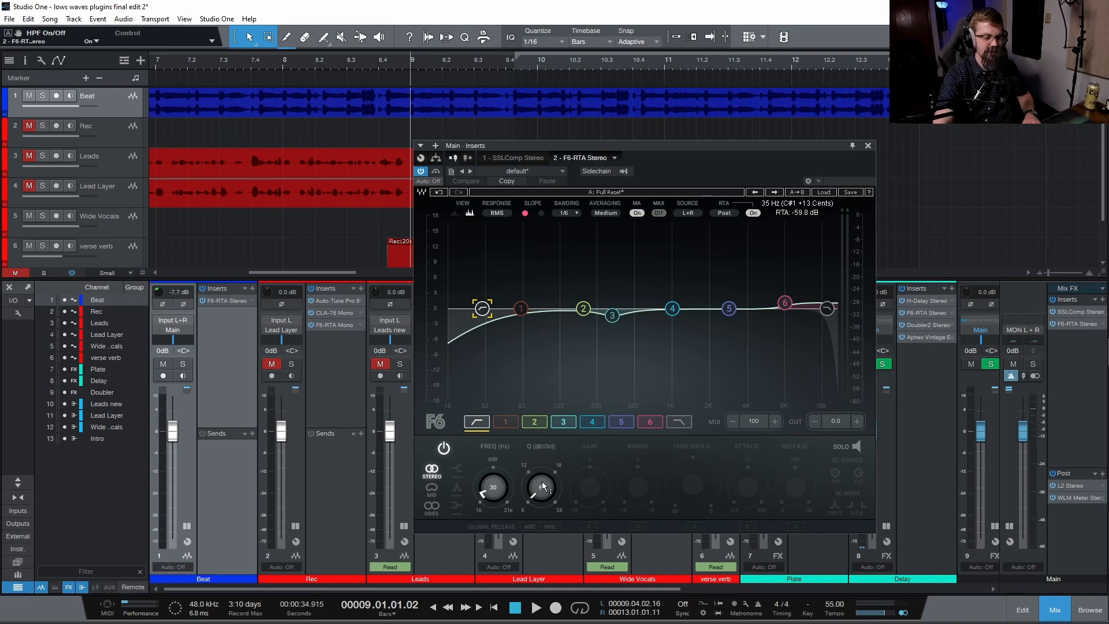
left_click(612, 316)
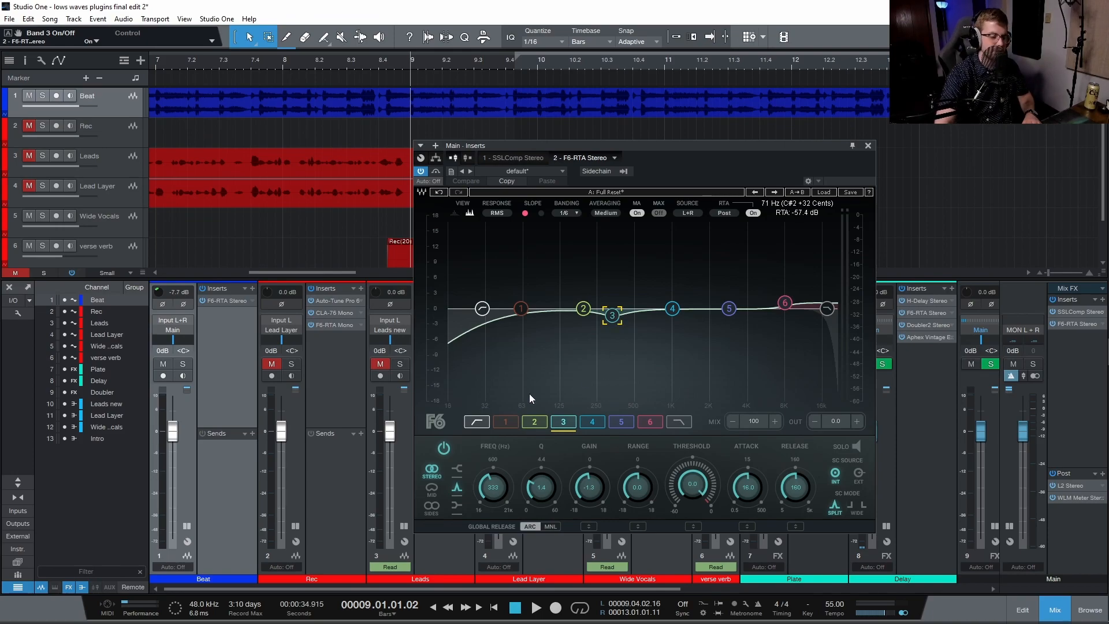
left_click(583, 310)
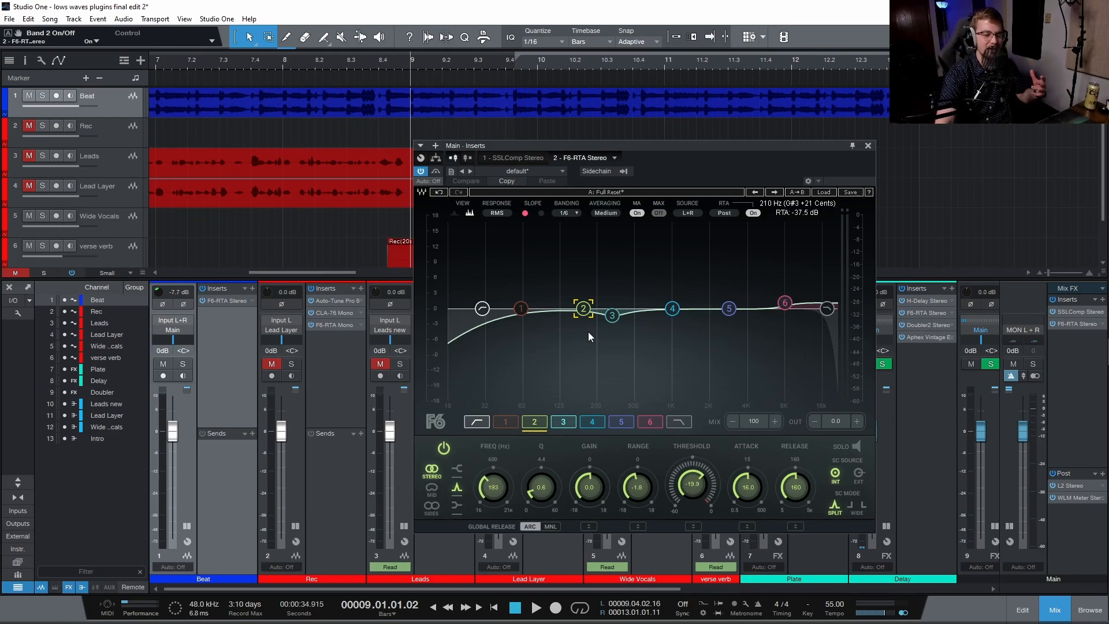
left_click(783, 302)
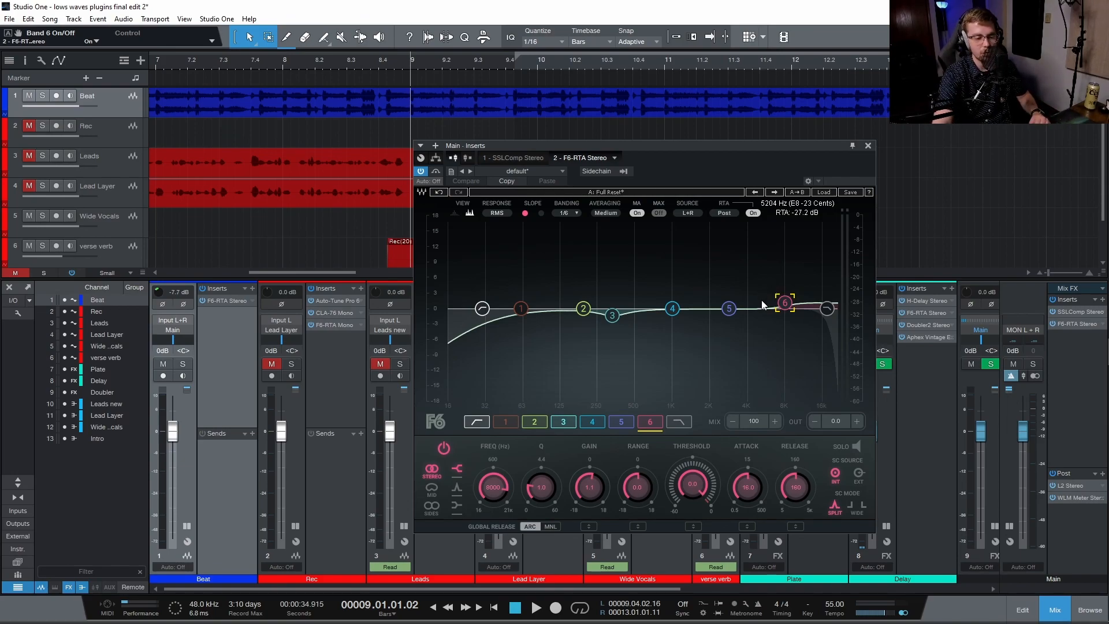
left_click(868, 146)
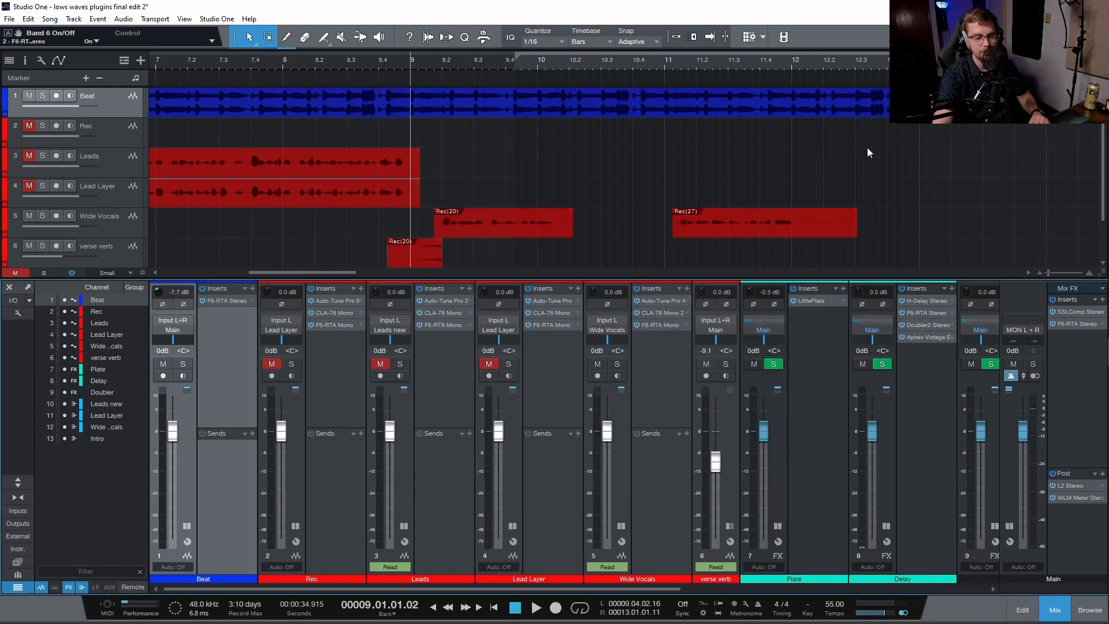
Open the L2 Stereo limiter in the Main channel's post-fader inserts to check its settings
left_click(1073, 486)
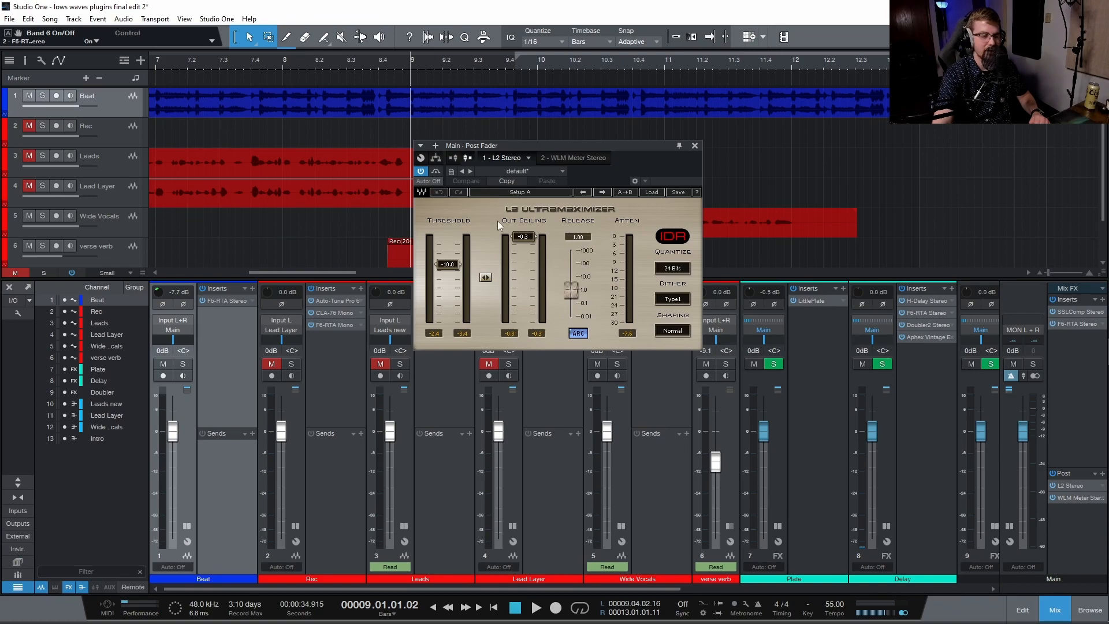